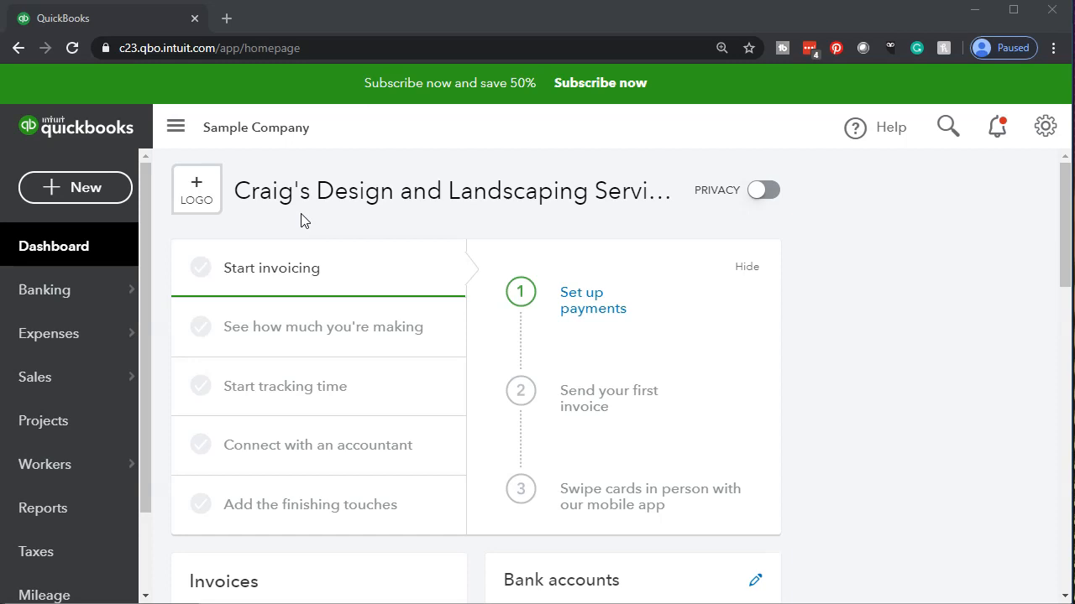
- Switch to QuickBooks Desktop to view its home page flowchart, and return to QuickBooks Online in the browser
{"action": "left_click", "coordinate": [176, 424]}
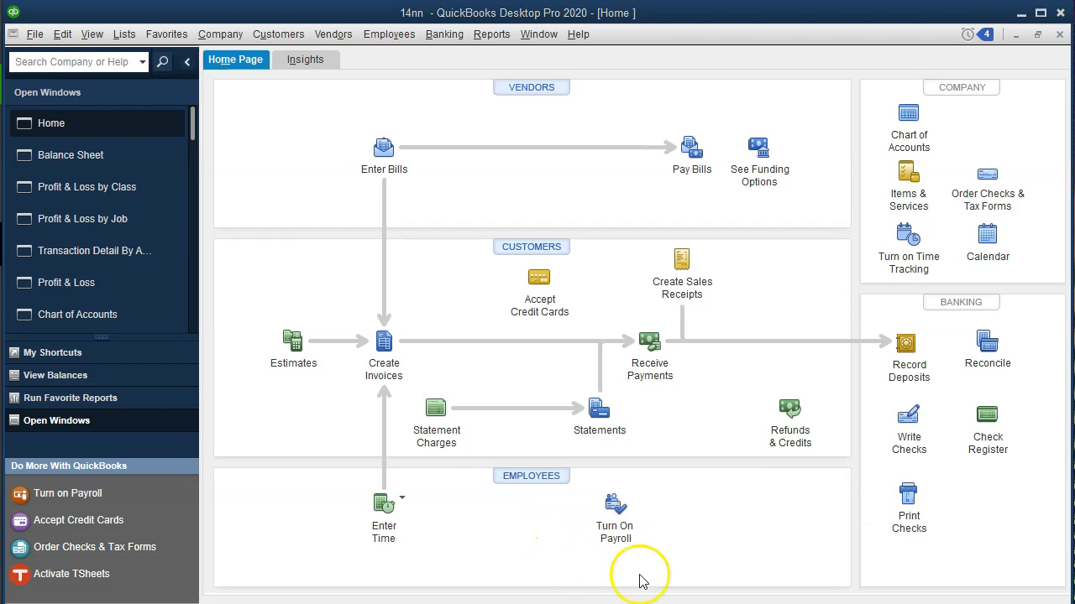
{"action": "left_click", "coordinate": [592, 598]}
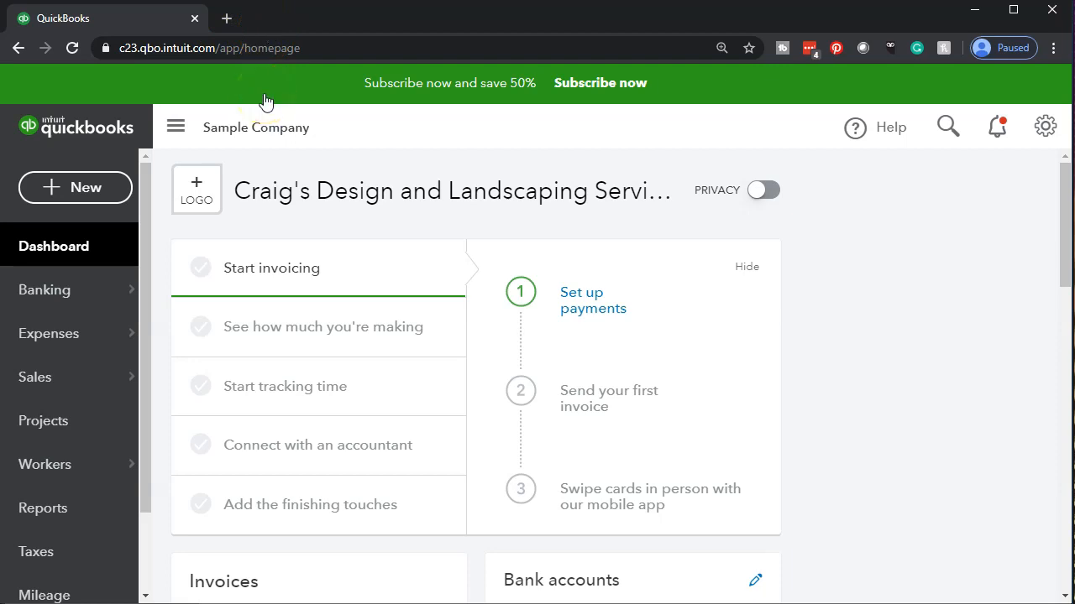
- Open the Balance Sheet report and run it for the period 01/01/2020 to 12/31/2020
{"action": "left_click", "coordinate": [76, 511]}
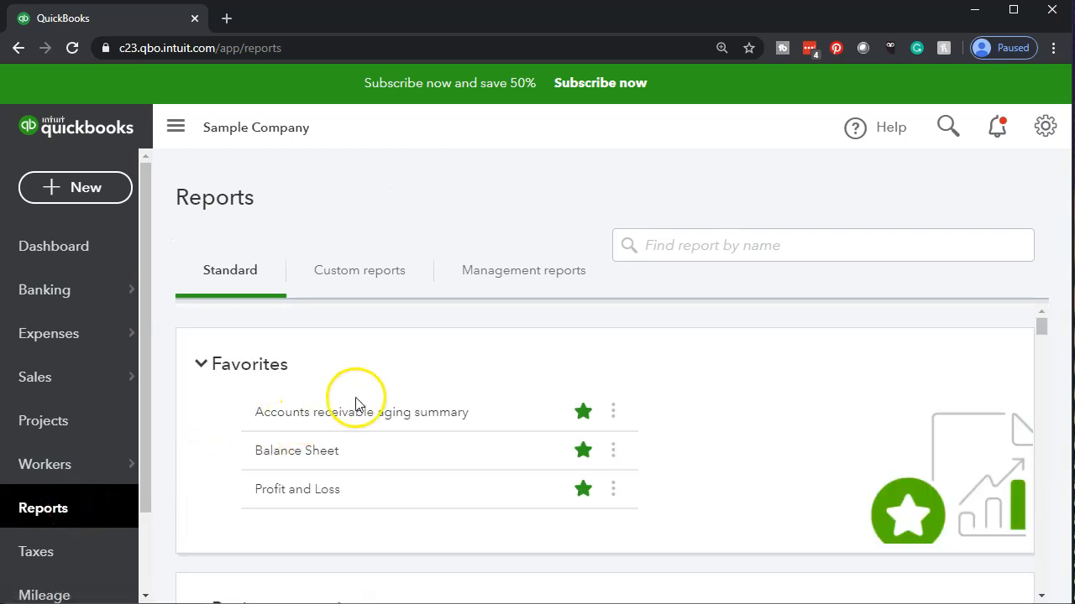
{"action": "left_click", "coordinate": [320, 458]}
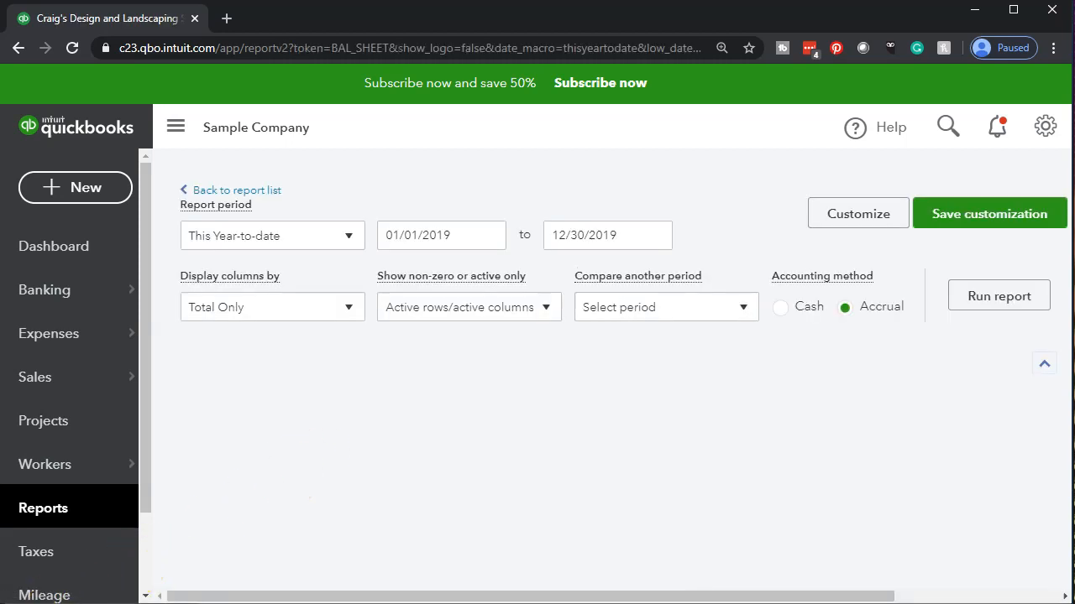
{"action": "scroll", "coordinate": [309, 436], "scroll_direction": "up", "scroll_amount": 3}
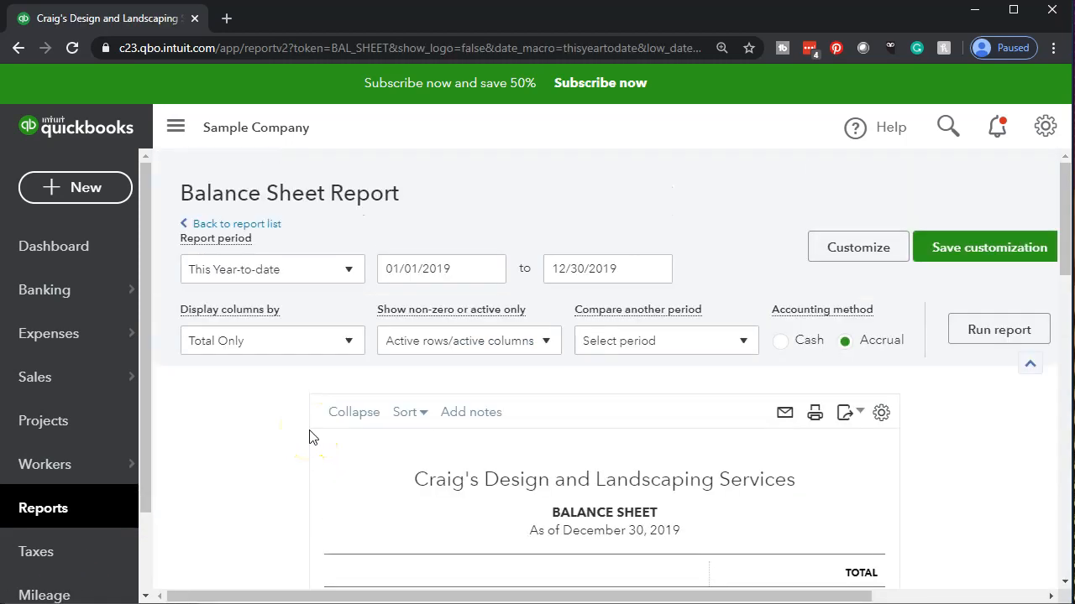
{"action": "left_click", "coordinate": [478, 270]}
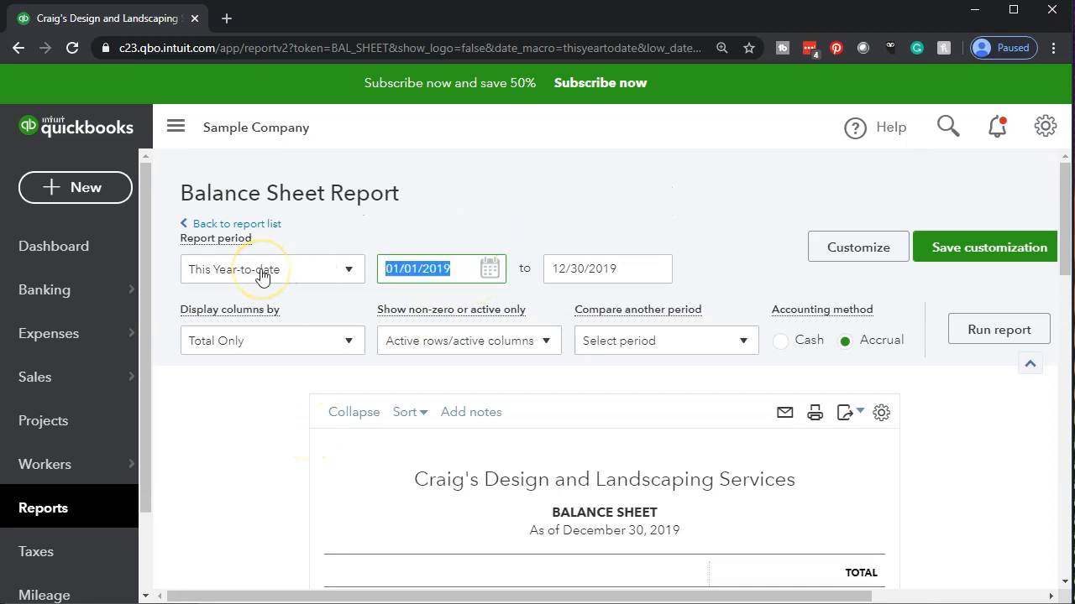
{"action": "type", "text": "01012020"}
{"action": "key", "text": "Tab"}
{"action": "type", "text": "12/31/2020"}
{"action": "key", "text": "Tab"}
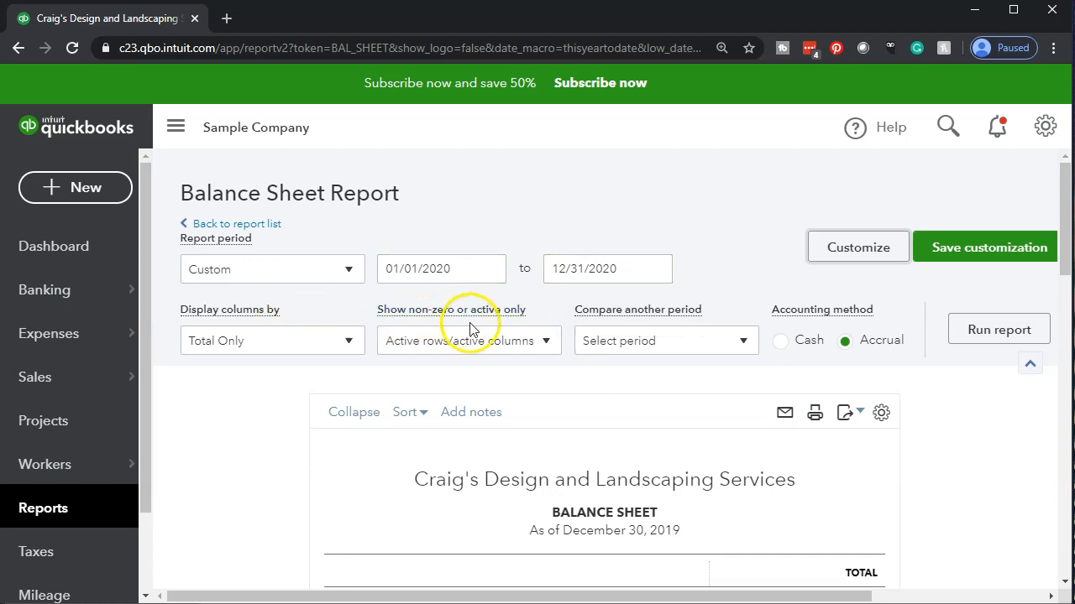
{"action": "left_click", "coordinate": [968, 344]}
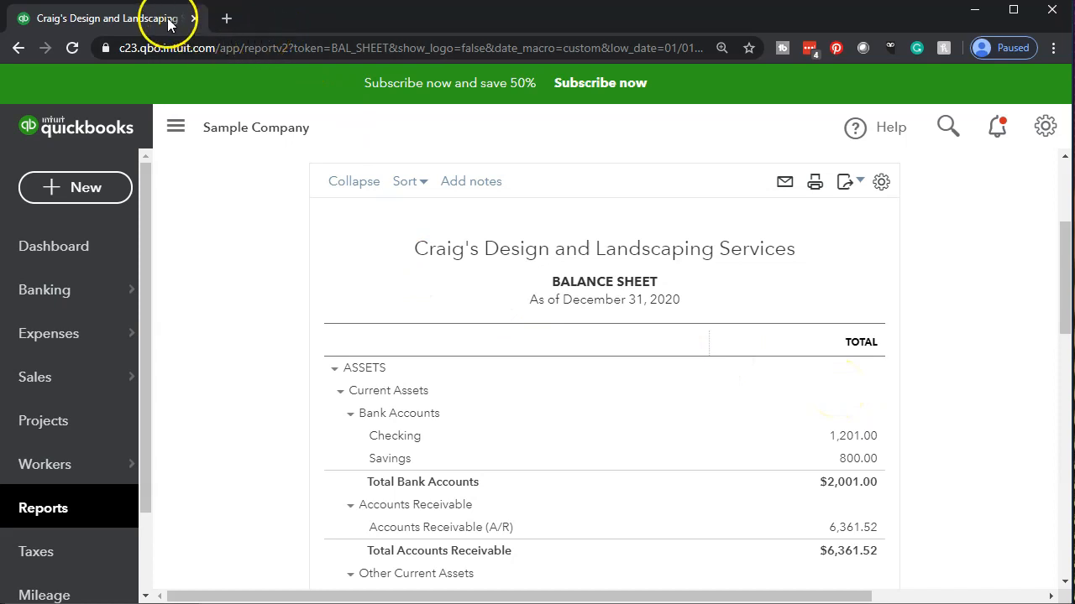
- Duplicate the browser tab holding the Balance Sheet and return to the original tab
{"action": "right_click", "coordinate": [124, 23]}
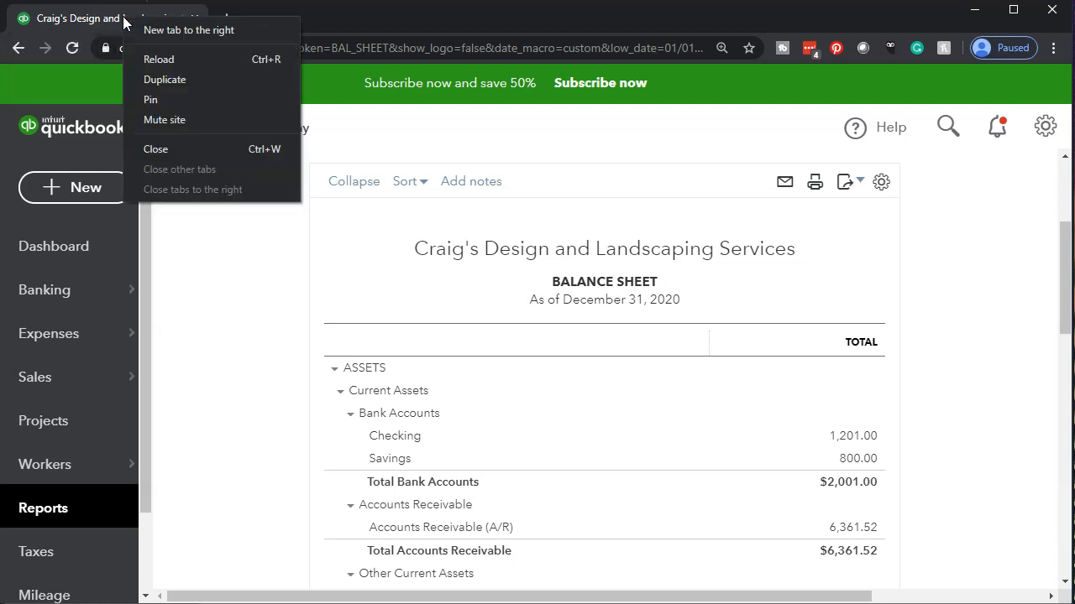
{"action": "left_click", "coordinate": [157, 80]}
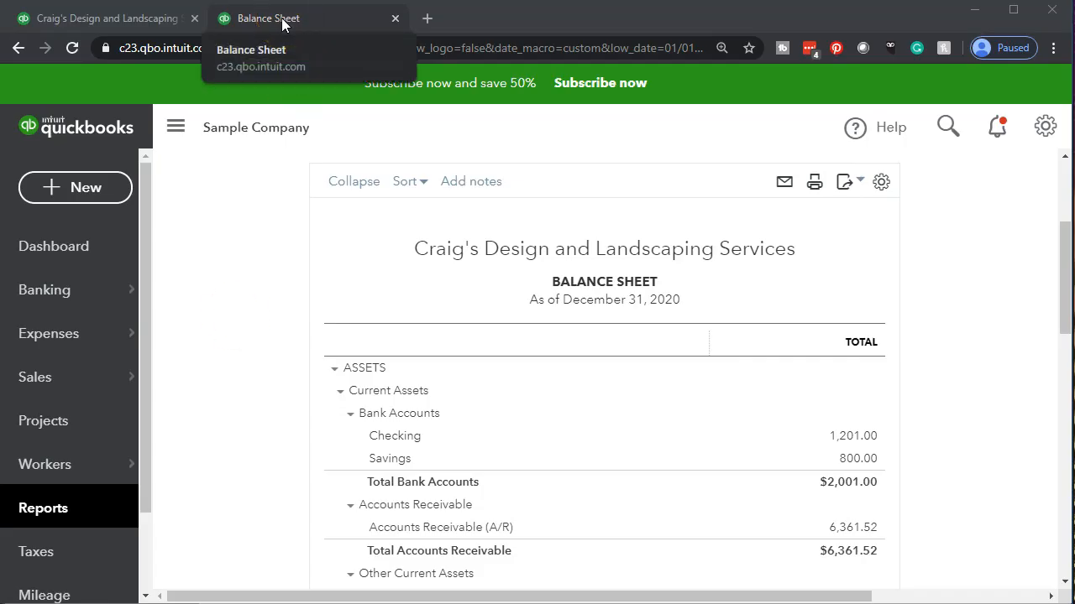
{"action": "left_click", "coordinate": [133, 21]}
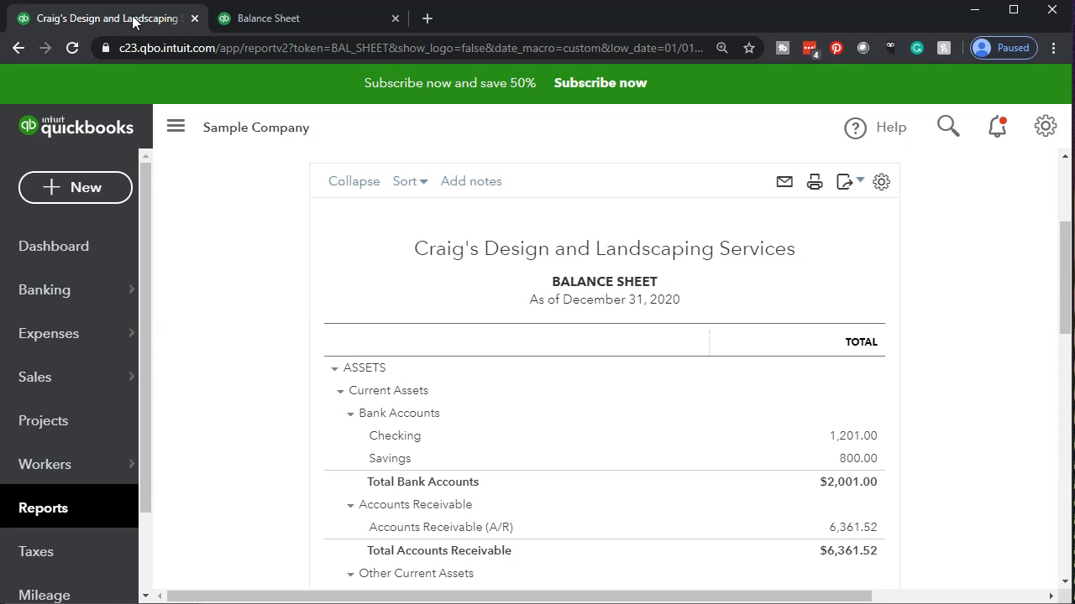
- Open the Profit and Loss report and run it for the period 01/01/2020 to 12/31/2020
{"action": "left_click", "coordinate": [68, 512]}
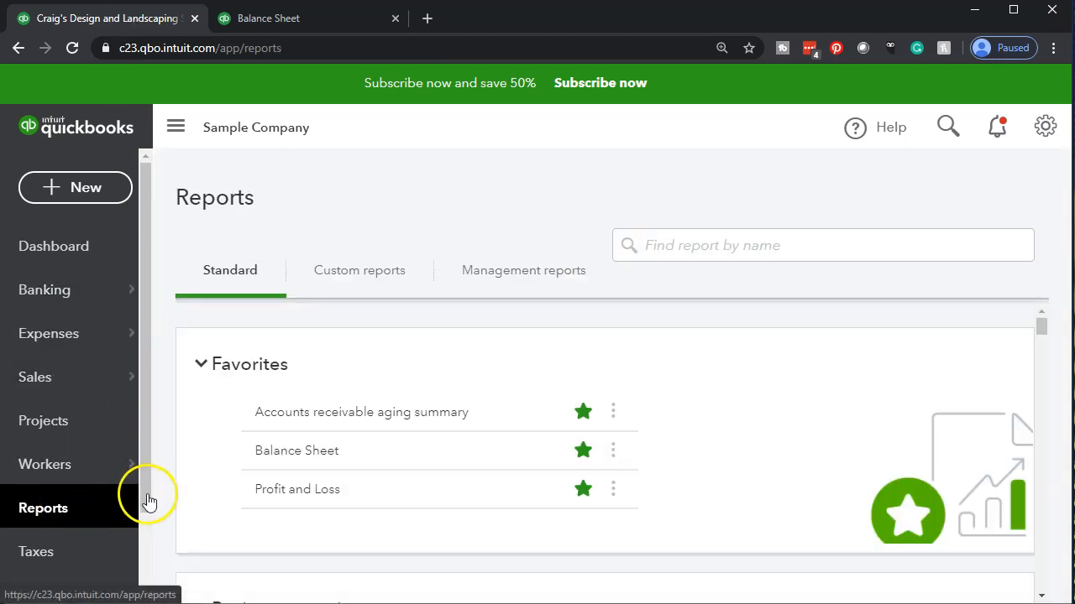
{"action": "left_click", "coordinate": [279, 490]}
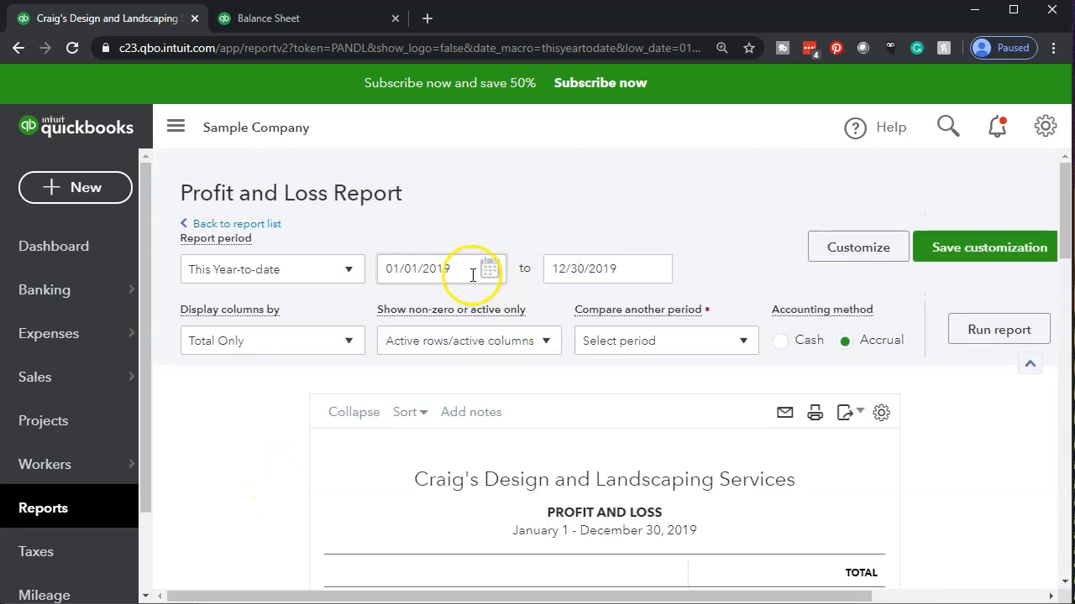
{"action": "left_click", "coordinate": [473, 274]}
{"action": "type", "text": "01012020"}
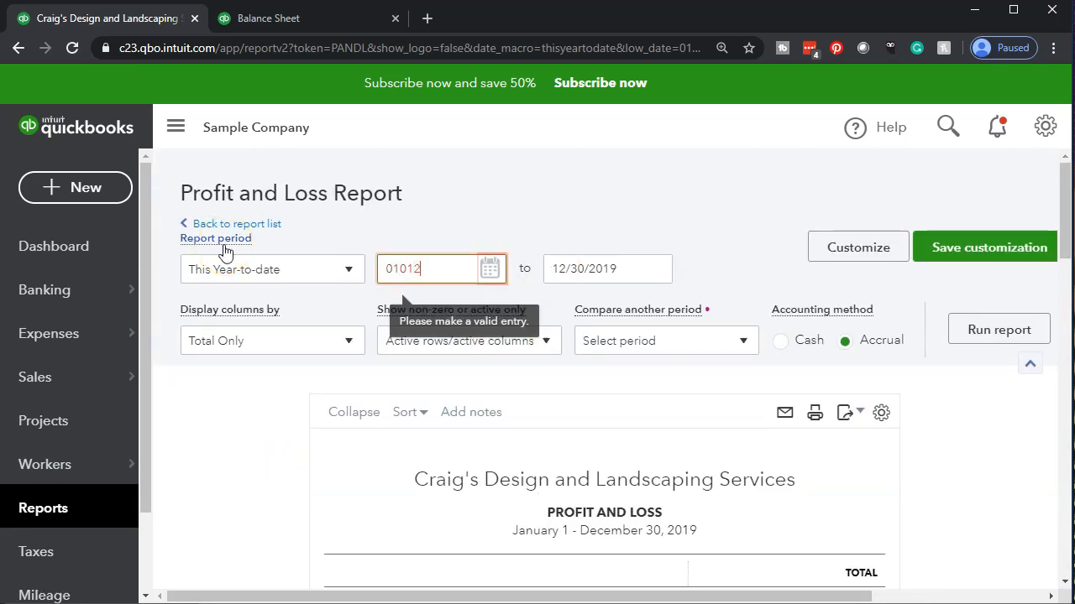
{"action": "key", "text": "Tab"}
{"action": "type", "text": "1223"}
{"action": "key", "text": "BackSpace"}
{"action": "key", "text": "BackSpace"}
{"action": "type", "text": "312020"}
{"action": "key", "text": "Tab"}
{"action": "left_click", "coordinate": [965, 336]}
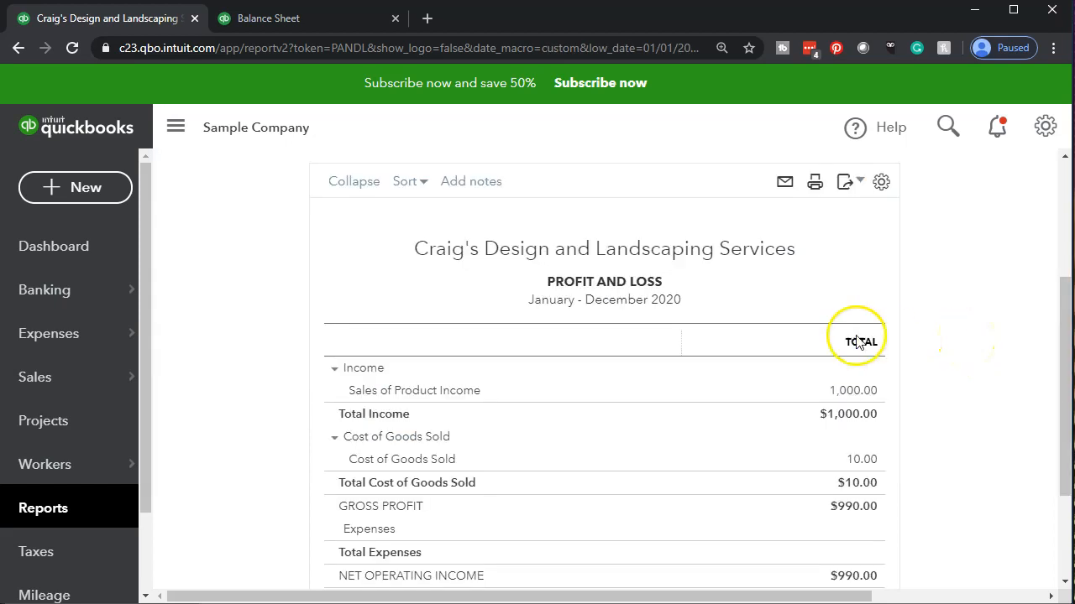
- Duplicate the browser tab holding the Profit and Loss report and place the copy after the Balance Sheet tab
{"action": "right_click", "coordinate": [136, 25]}
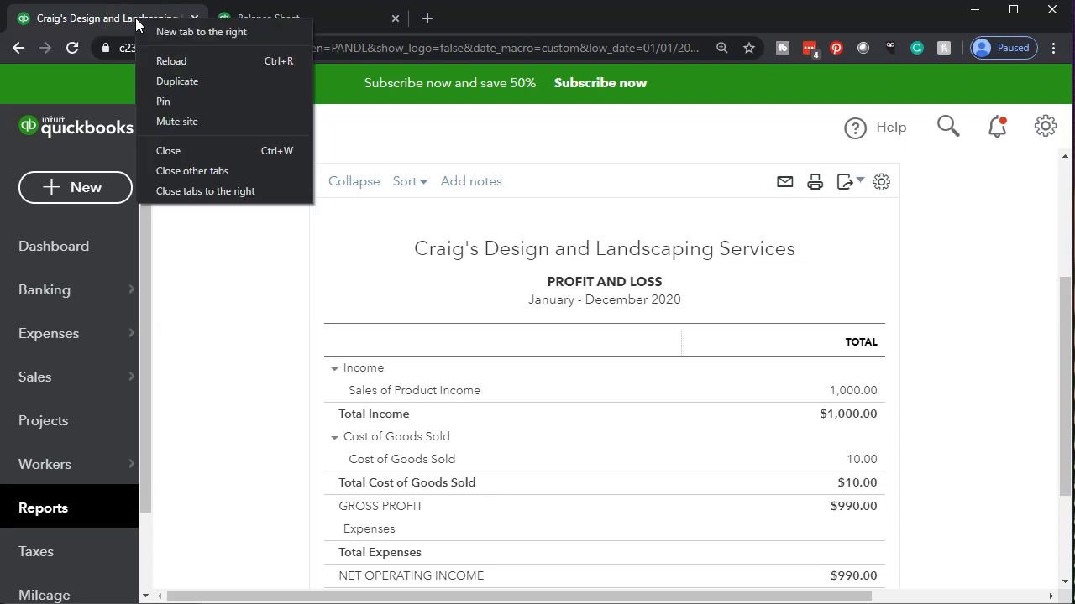
{"action": "left_click", "coordinate": [172, 81]}
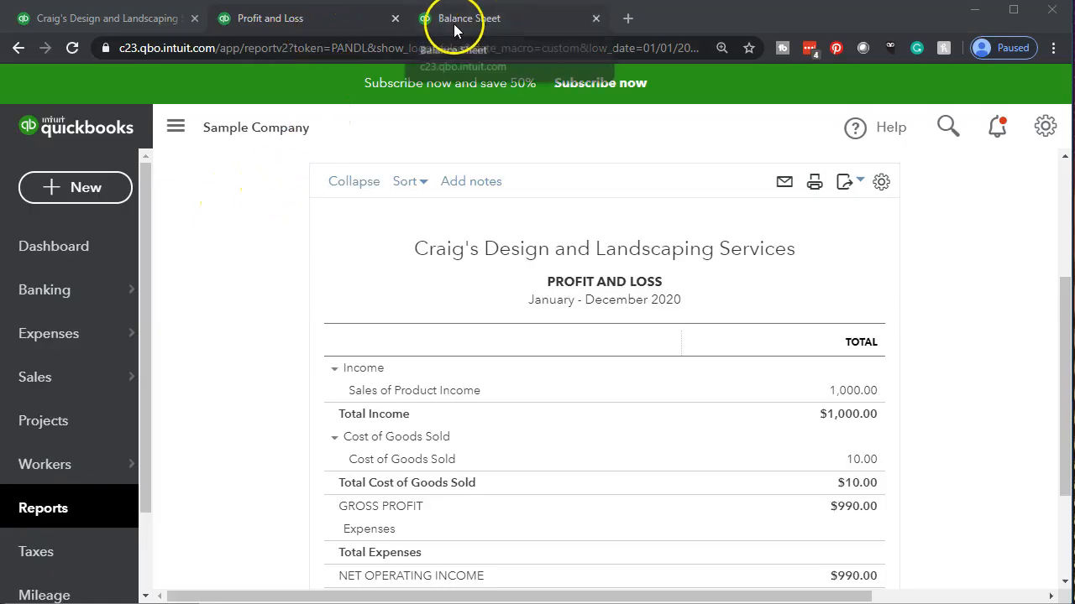
{"action": "left_click", "coordinate": [307, 20]}
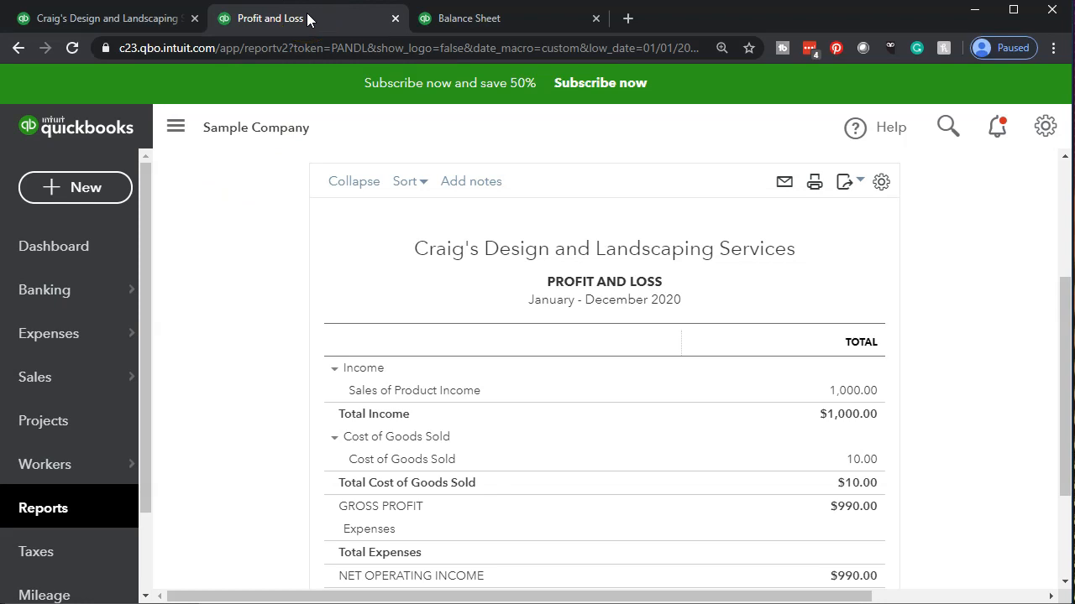
{"action": "left_click_drag", "start_coordinate": [307, 19], "coordinate": [599, 19]}
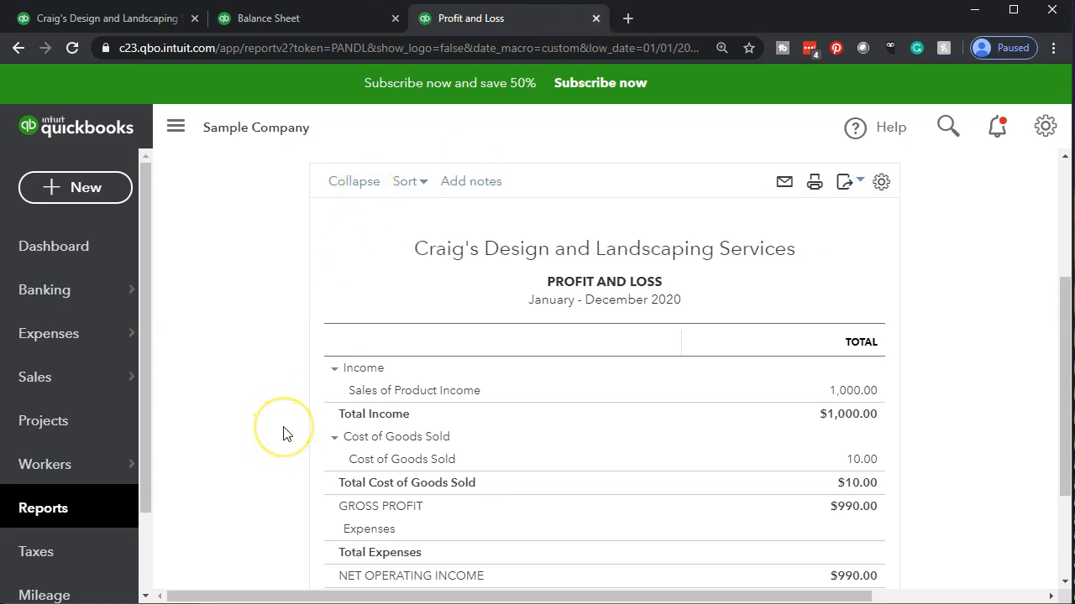
- Drill down from the Sales of Product Income amount in the Profit and Loss report to its underlying invoice
{"action": "scroll", "coordinate": [283, 434], "scroll_direction": "down", "scroll_amount": 1}
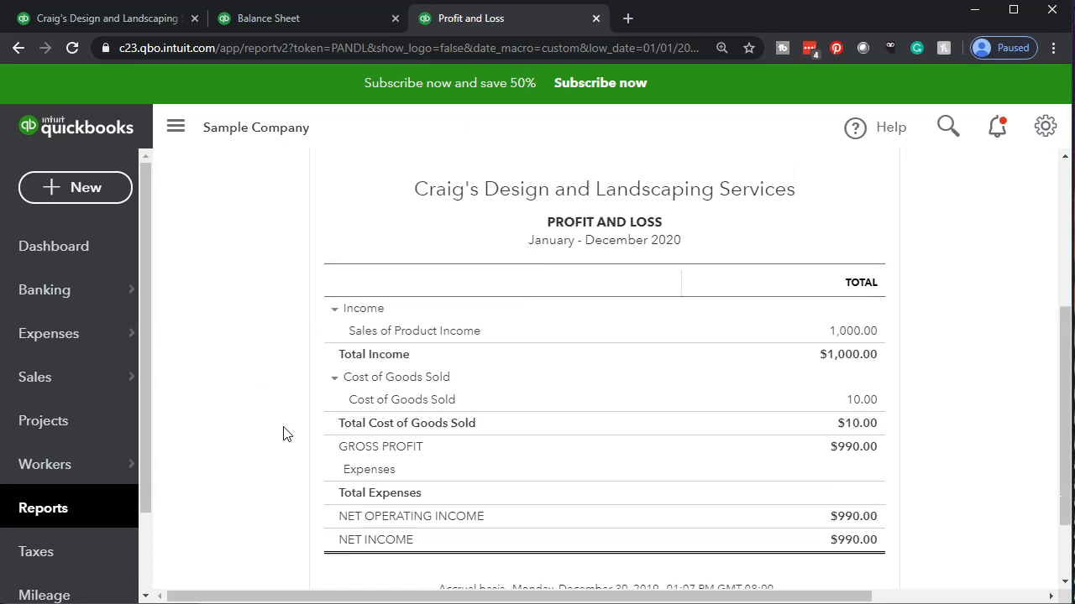
{"action": "key", "text": "ctrl+plus"}
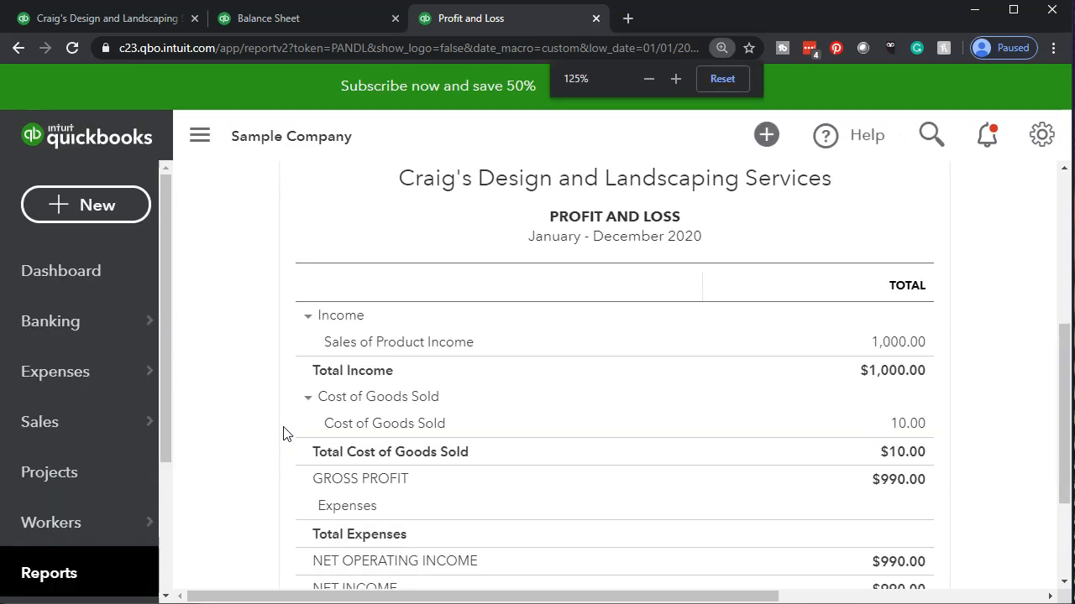
{"action": "key", "text": "ctrl+plus"}
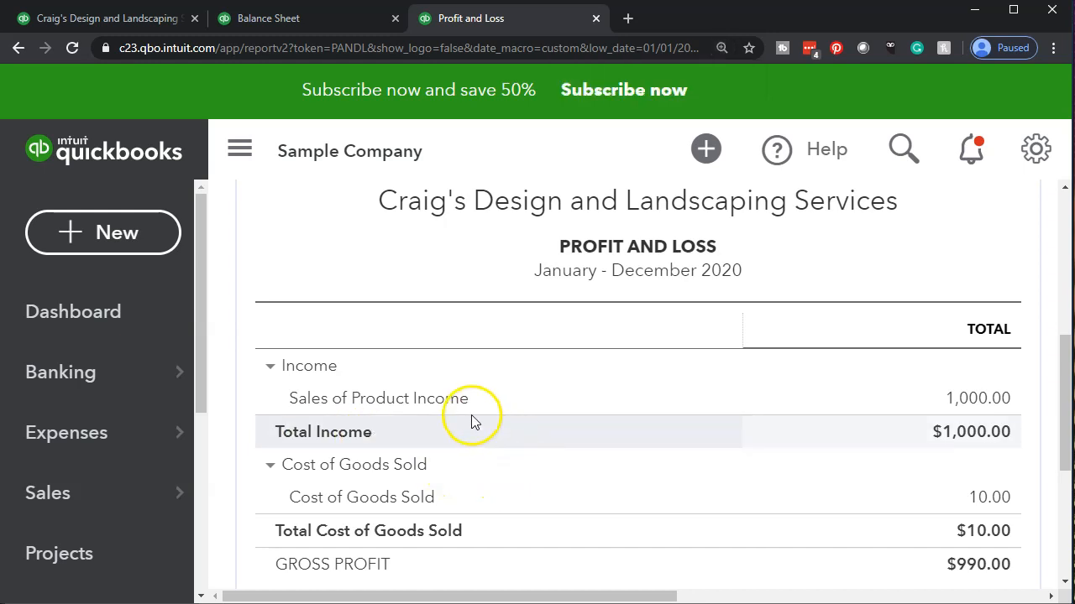
{"action": "left_click", "coordinate": [972, 403]}
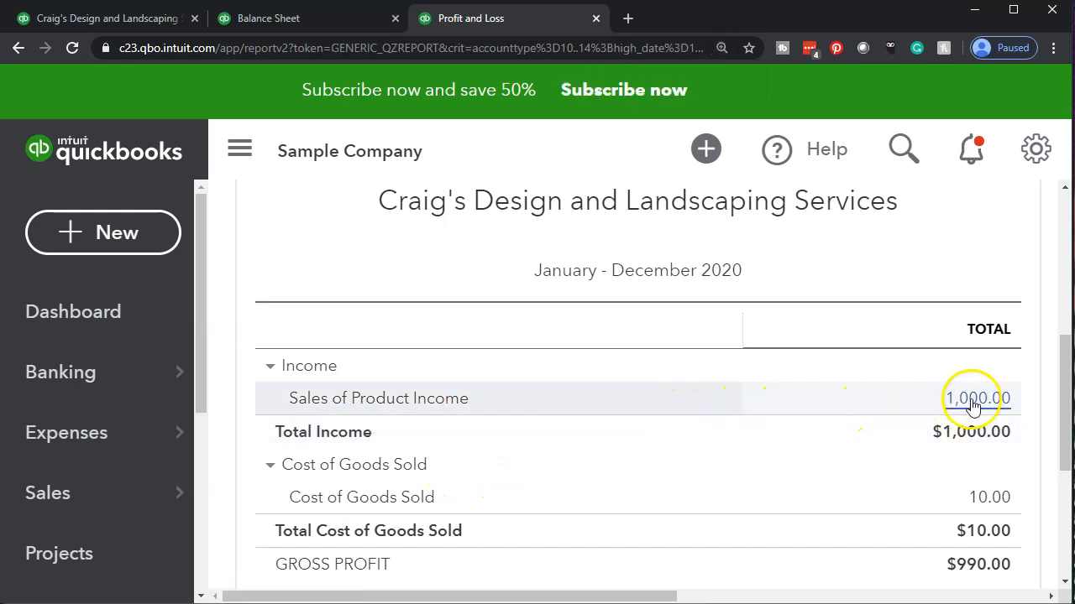
{"action": "scroll", "coordinate": [972, 405], "scroll_direction": "down", "scroll_amount": 2}
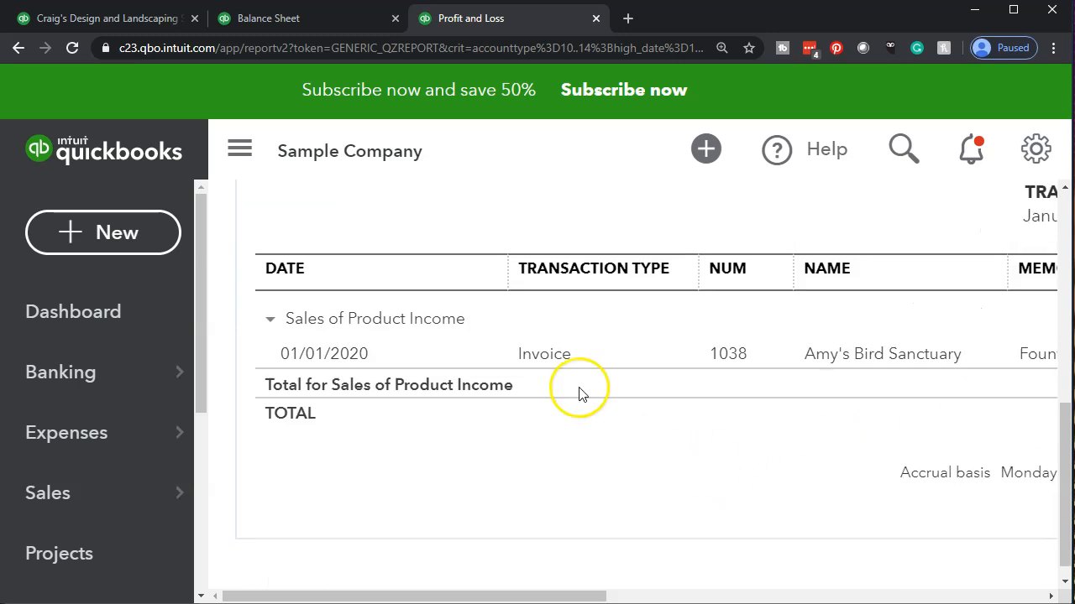
{"action": "left_click", "coordinate": [549, 355]}
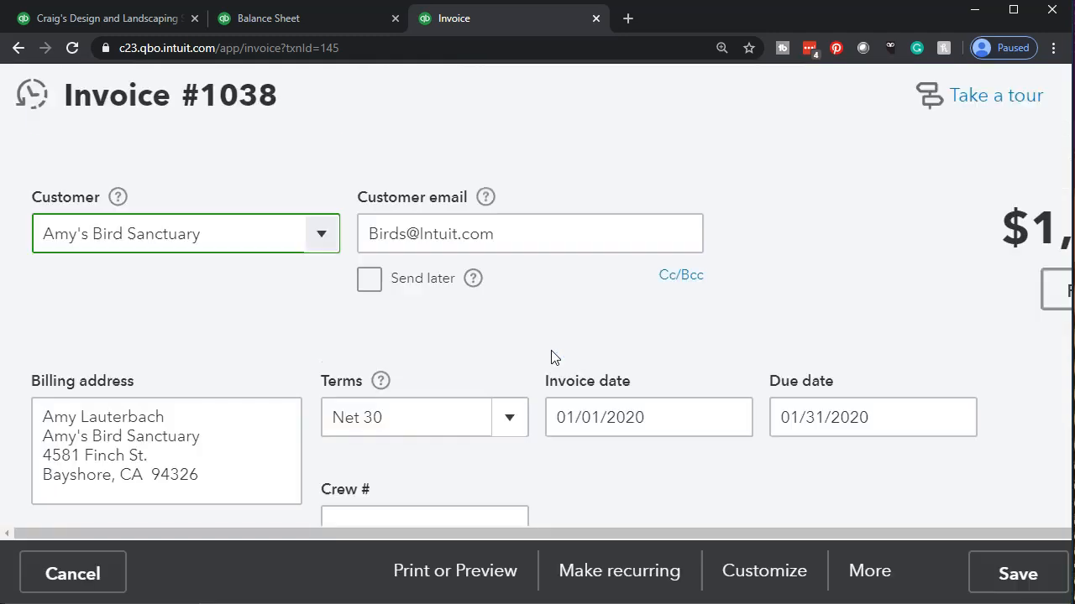
- Review the invoice's customer details, product line, sales tax and balance due
{"action": "left_click", "coordinate": [818, 240]}
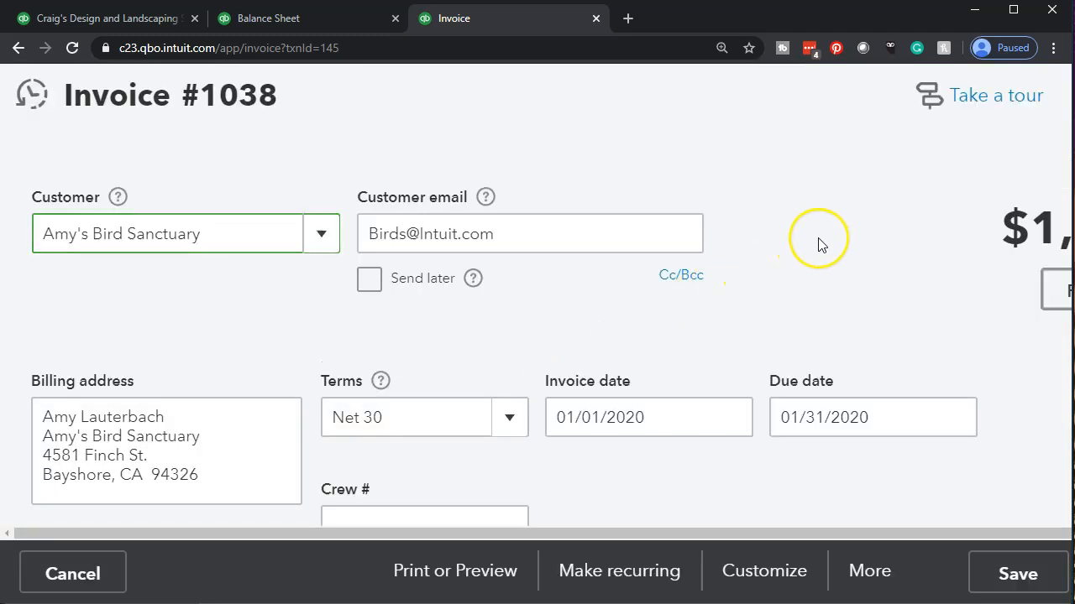
{"action": "key", "text": "ctrl+minus"}
{"action": "key", "text": "ctrl+minus"}
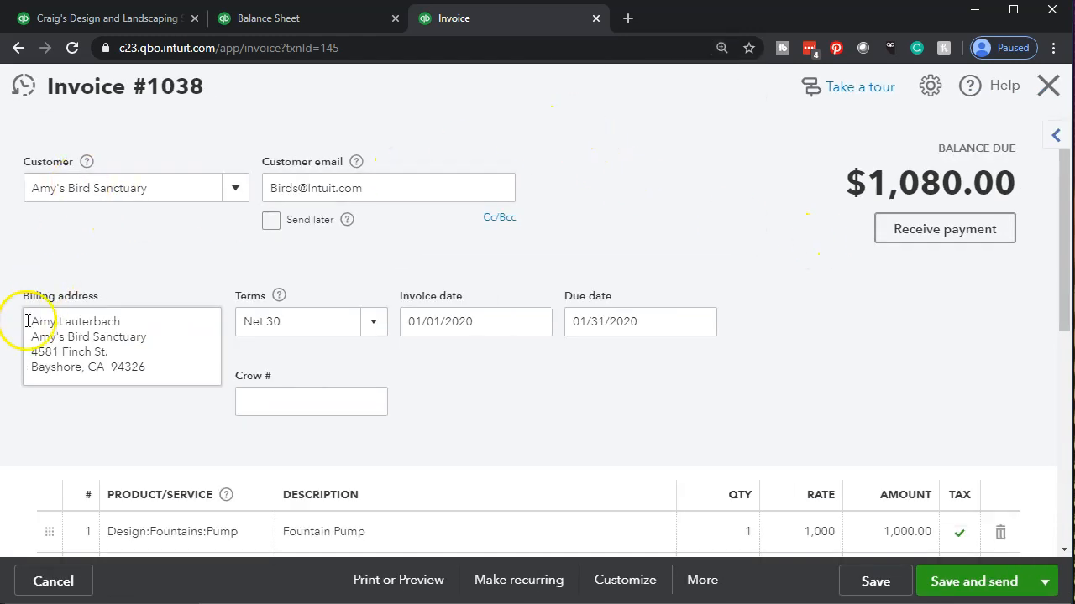
{"action": "scroll", "coordinate": [13, 330], "scroll_direction": "down", "scroll_amount": 2}
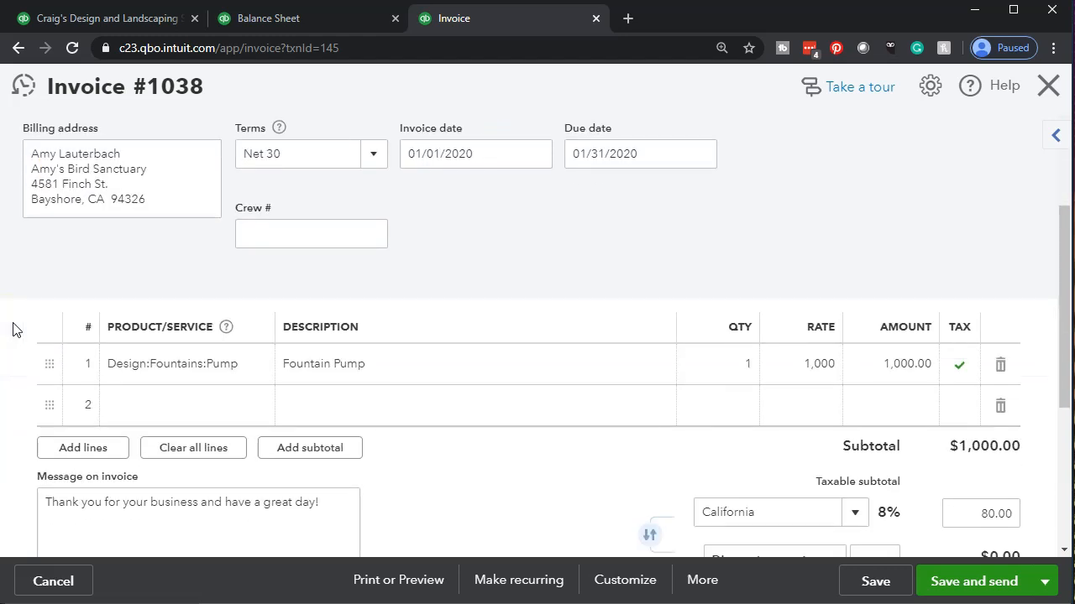
{"action": "scroll", "coordinate": [708, 473], "scroll_direction": "down", "scroll_amount": 2}
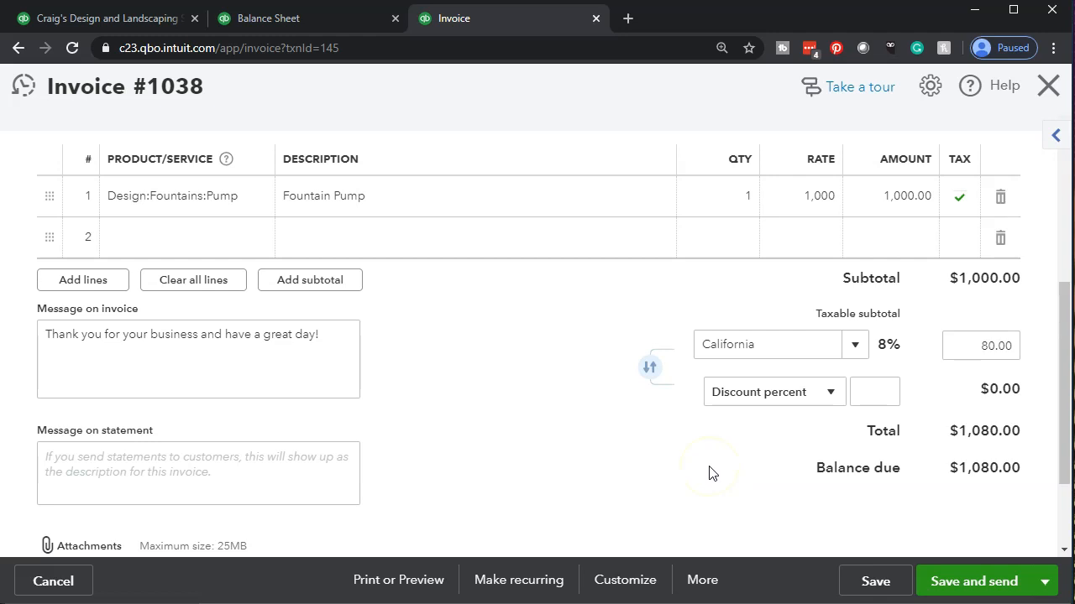
{"action": "scroll", "coordinate": [708, 473], "scroll_direction": "up", "scroll_amount": 4}
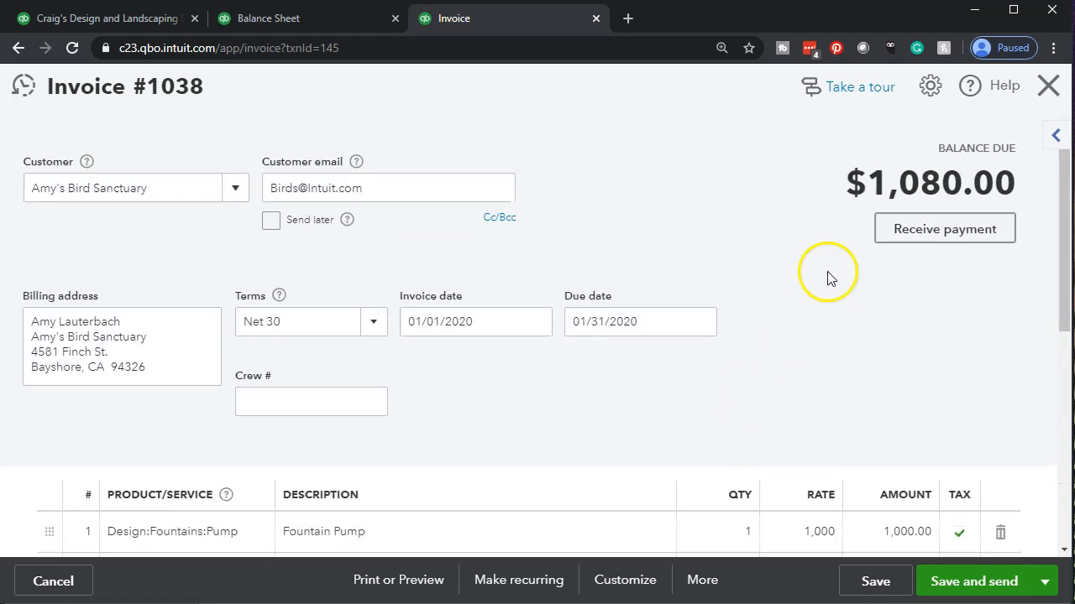
- Close the invoice and return from the transaction report to the Profit and Loss summary
{"action": "left_click", "coordinate": [1046, 88]}
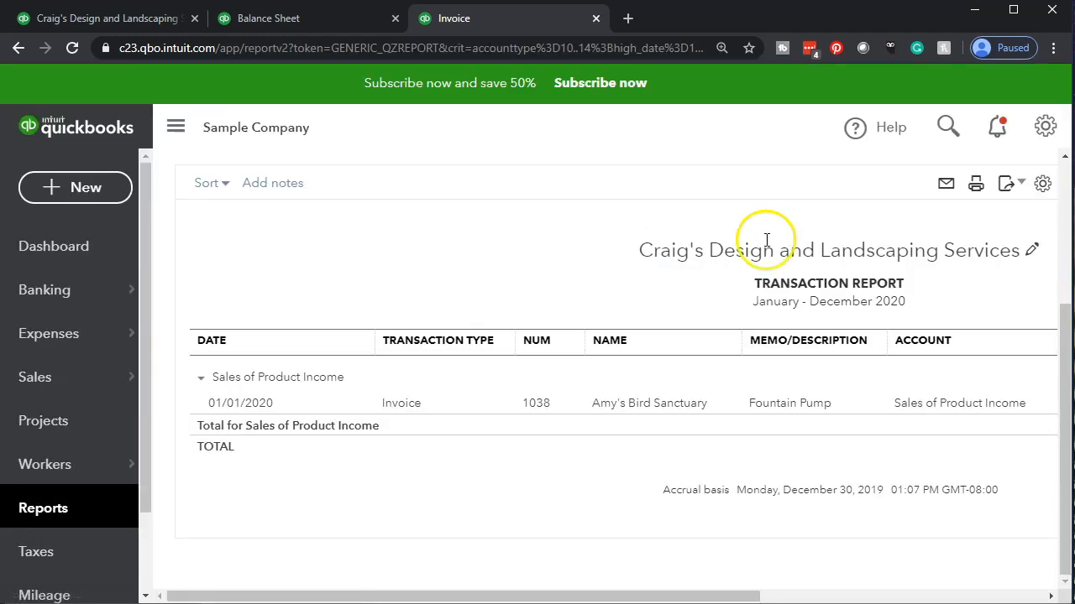
{"action": "scroll", "coordinate": [399, 253], "scroll_direction": "up", "scroll_amount": 3}
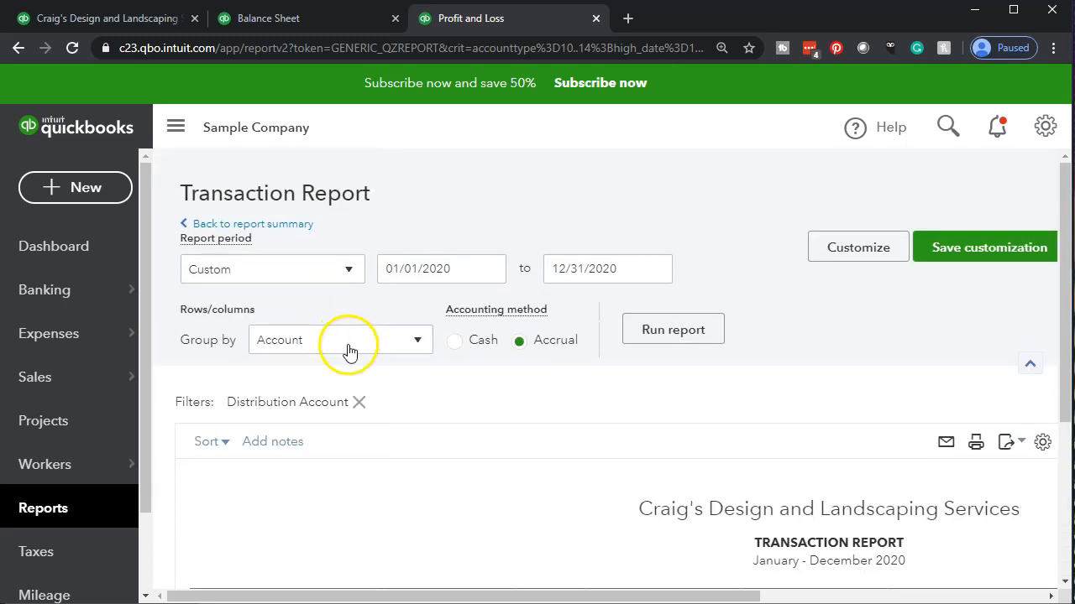
{"action": "left_click", "coordinate": [283, 225]}
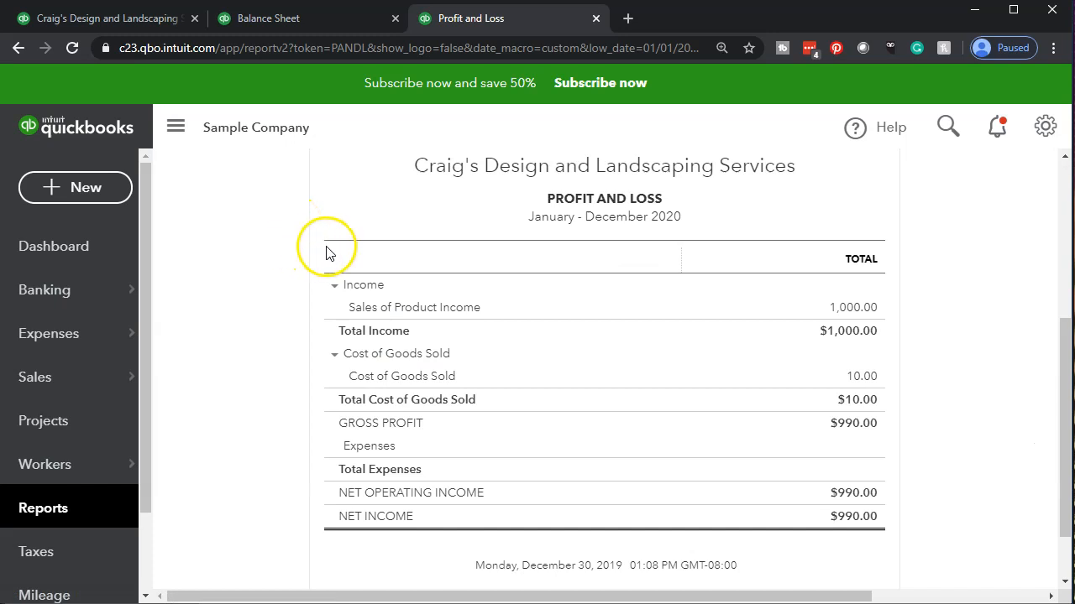
- Go back to the first browser tab and view the available new transaction types, including Receive payment, without choosing one
{"action": "left_click", "coordinate": [115, 24]}
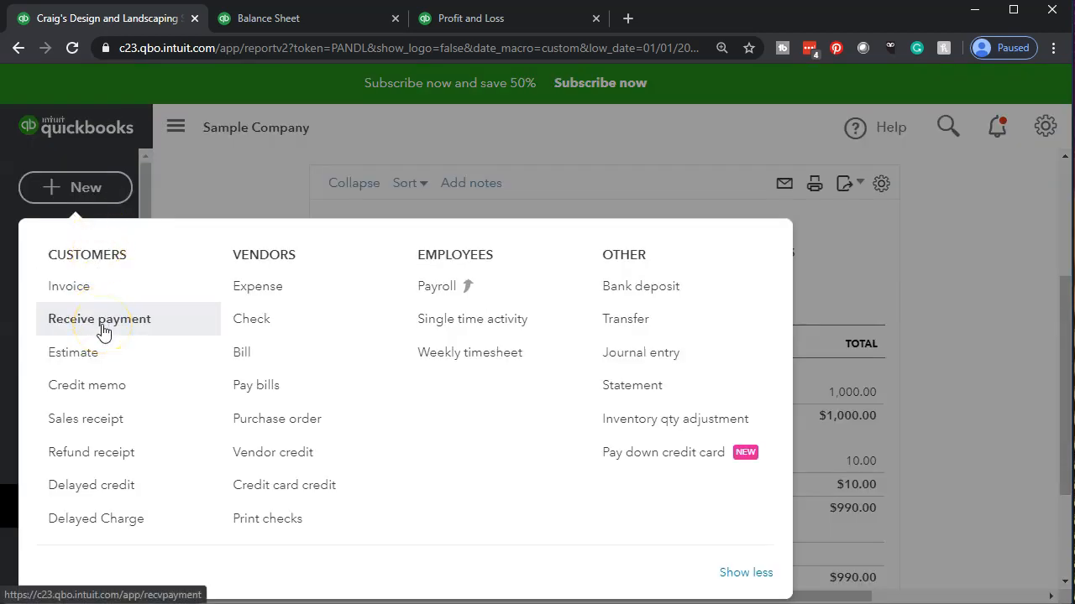
{"action": "left_click", "coordinate": [196, 182]}
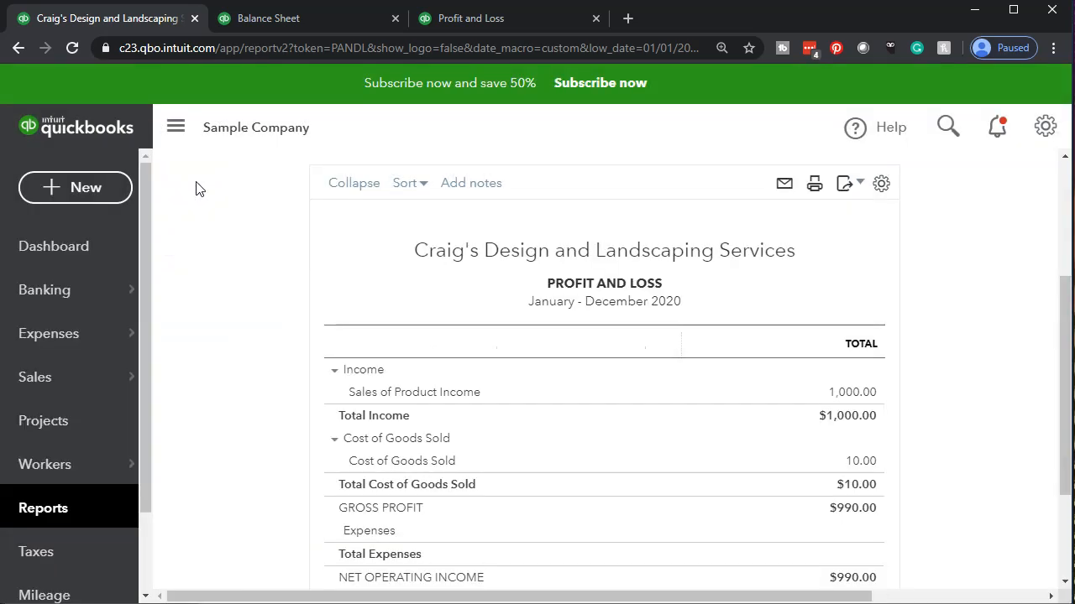
- Open the Invoices list under Sales and examine the open invoices' statuses and payment actions, including the one for Amy's Bird Sanctuary
{"action": "left_click", "coordinate": [55, 395]}
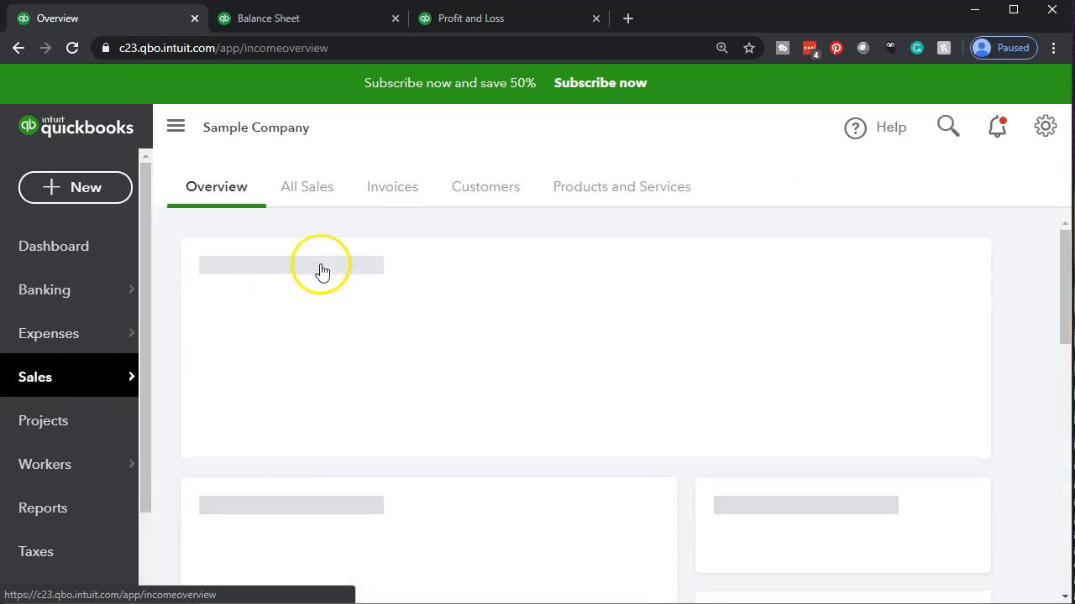
{"action": "left_click", "coordinate": [398, 192]}
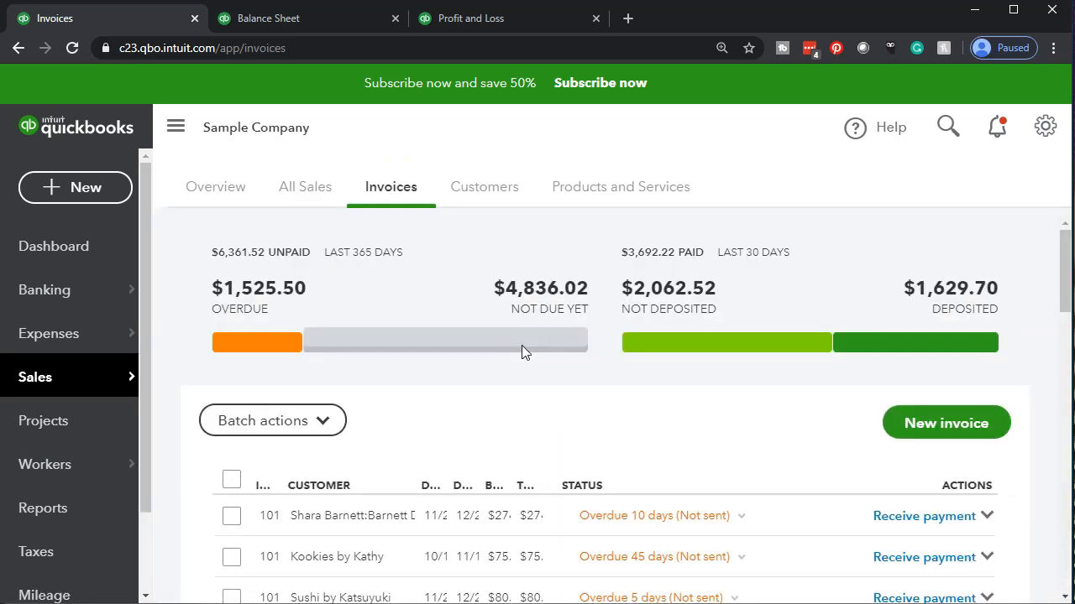
{"action": "scroll", "coordinate": [523, 353], "scroll_direction": "down", "scroll_amount": 1}
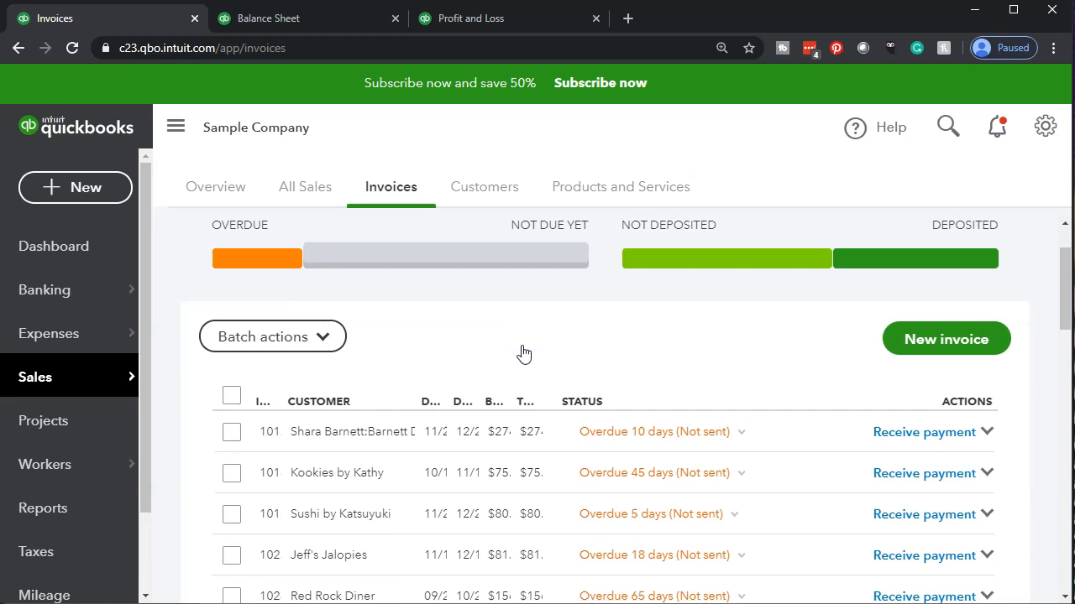
{"action": "scroll", "coordinate": [669, 427], "scroll_direction": "up", "scroll_amount": 1}
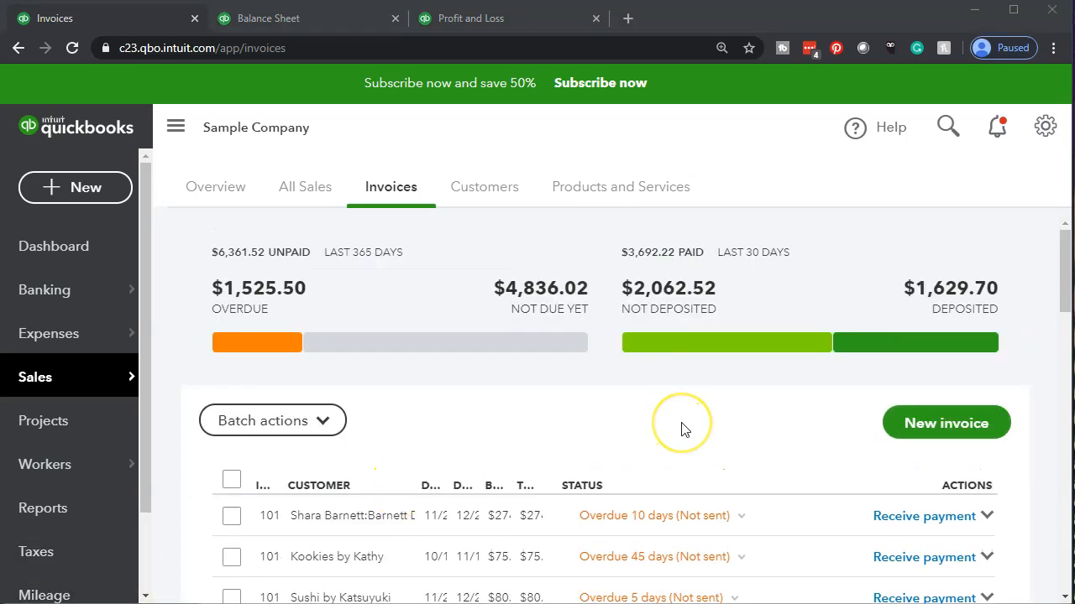
{"action": "scroll", "coordinate": [682, 428], "scroll_direction": "down", "scroll_amount": 2}
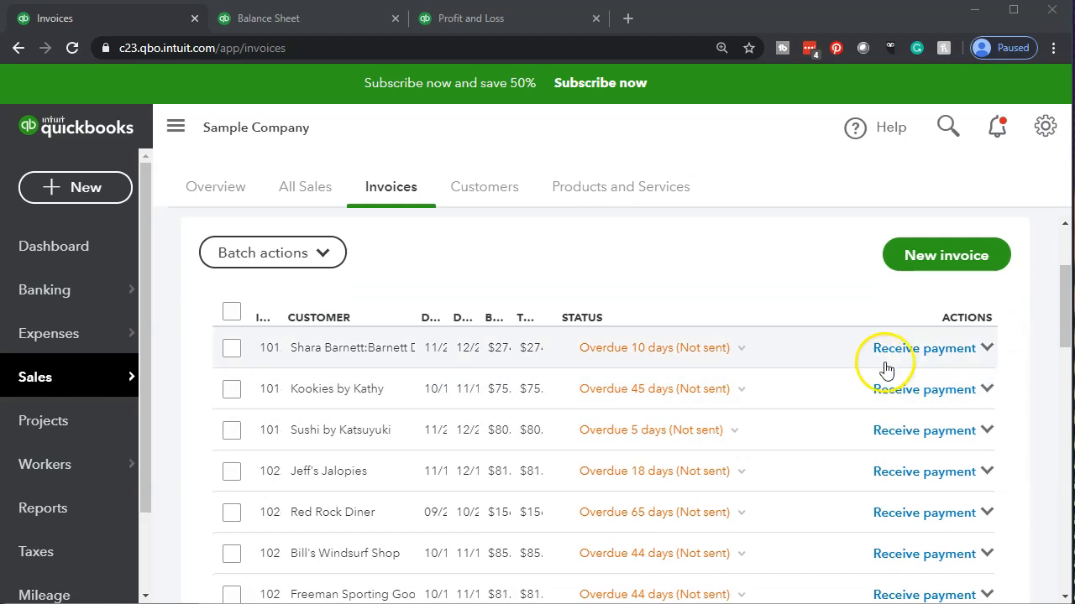
{"action": "scroll", "coordinate": [720, 401], "scroll_direction": "down", "scroll_amount": 3}
{"action": "scroll", "coordinate": [808, 400], "scroll_direction": "down", "scroll_amount": 4}
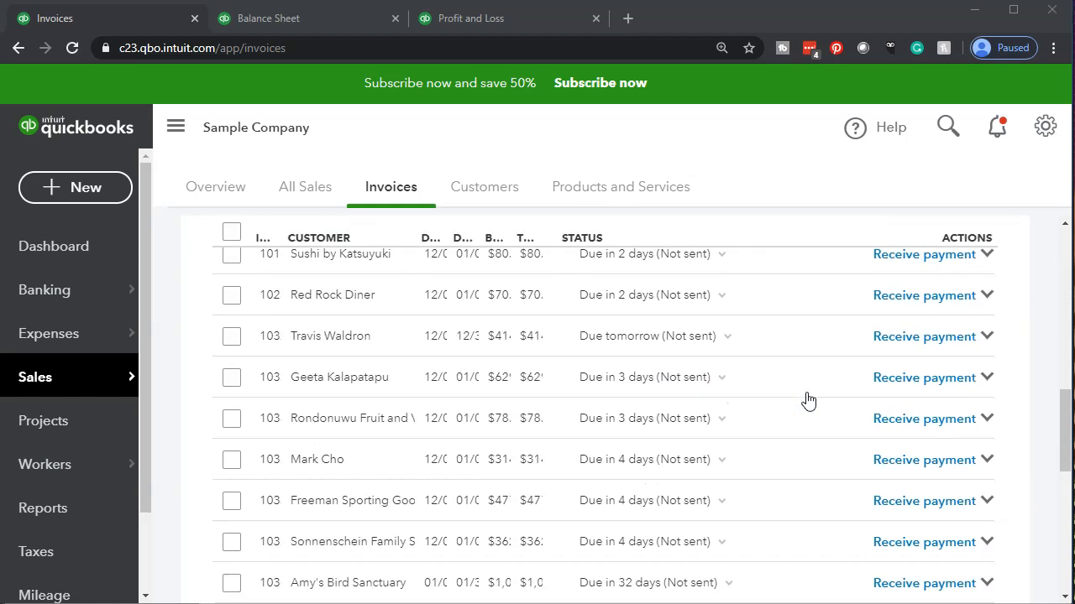
{"action": "scroll", "coordinate": [808, 401], "scroll_direction": "up", "scroll_amount": 5}
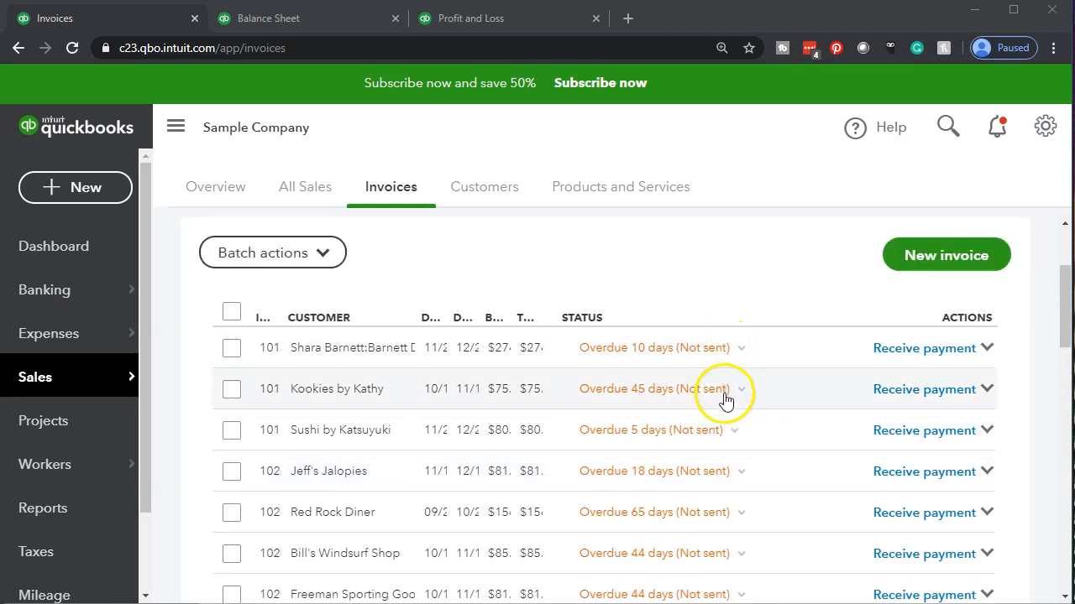
{"action": "scroll", "coordinate": [727, 399], "scroll_direction": "down", "scroll_amount": 5}
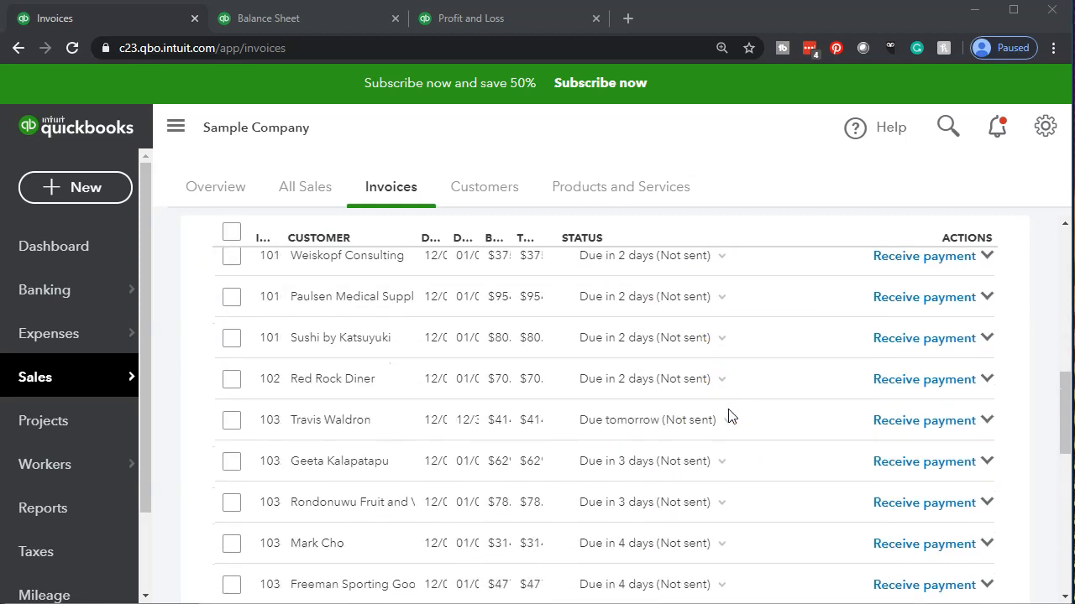
{"action": "scroll", "coordinate": [729, 416], "scroll_direction": "down", "scroll_amount": 3}
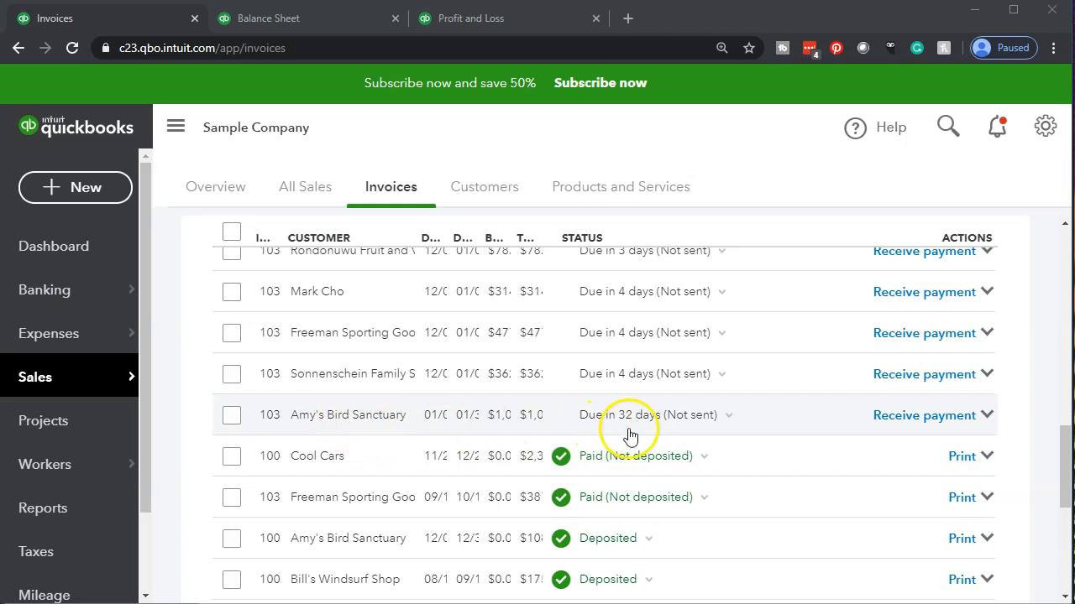
{"action": "left_click", "coordinate": [920, 419]}
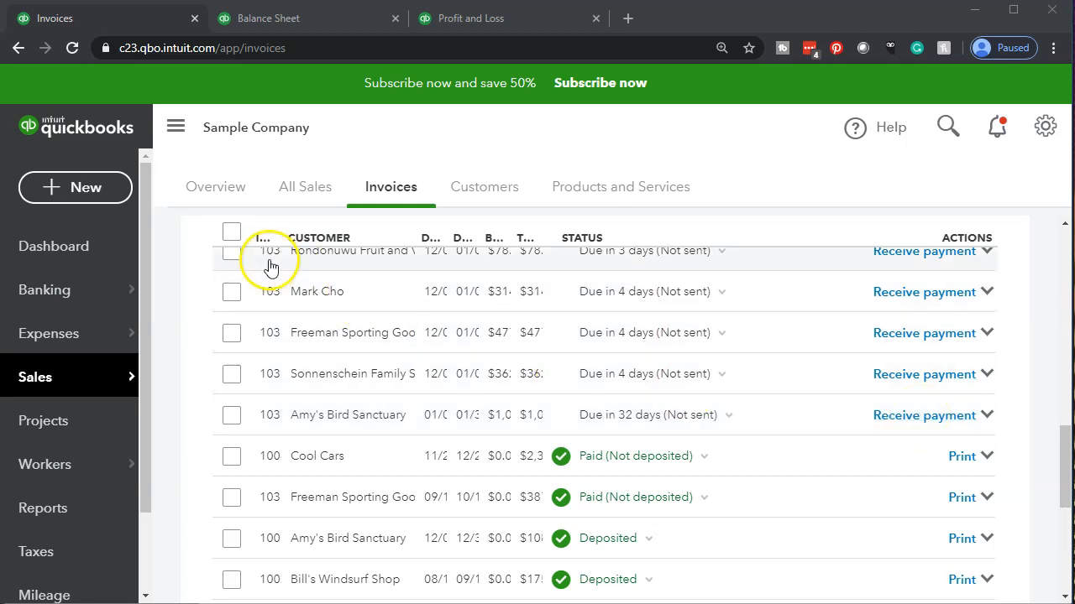
- Start a new Receive Payment transaction and select Amy's Bird Sanctuary as the customer
{"action": "left_click", "coordinate": [115, 203]}
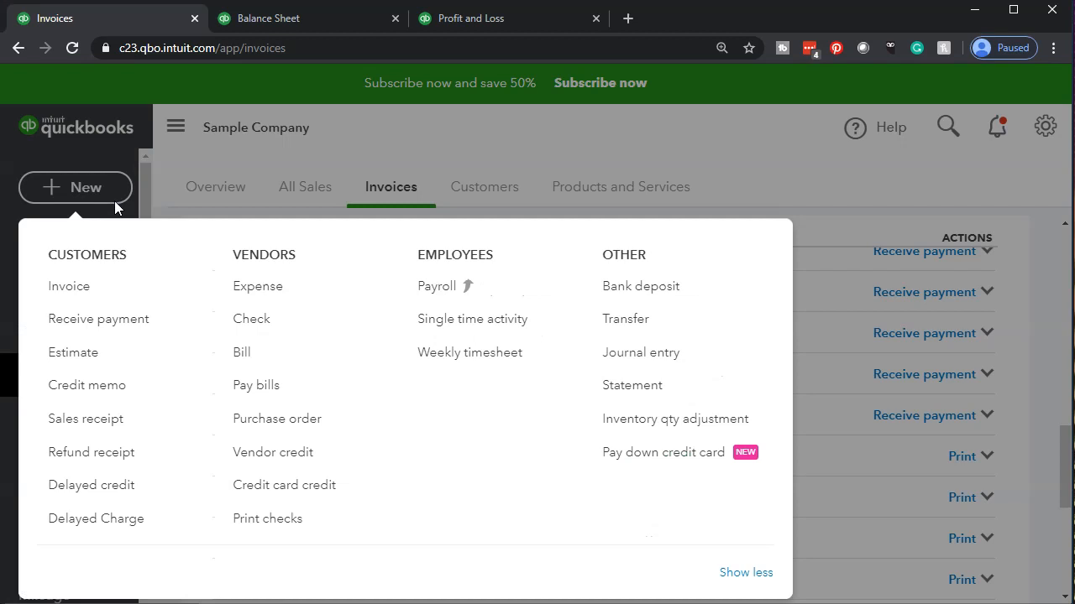
{"action": "left_click", "coordinate": [109, 326]}
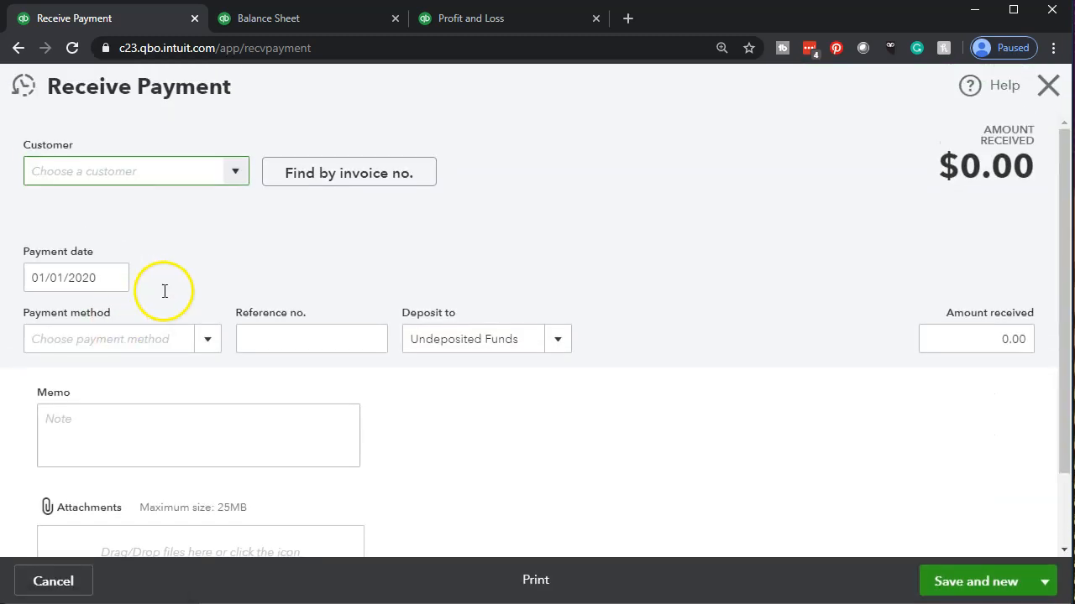
{"action": "left_click", "coordinate": [234, 172]}
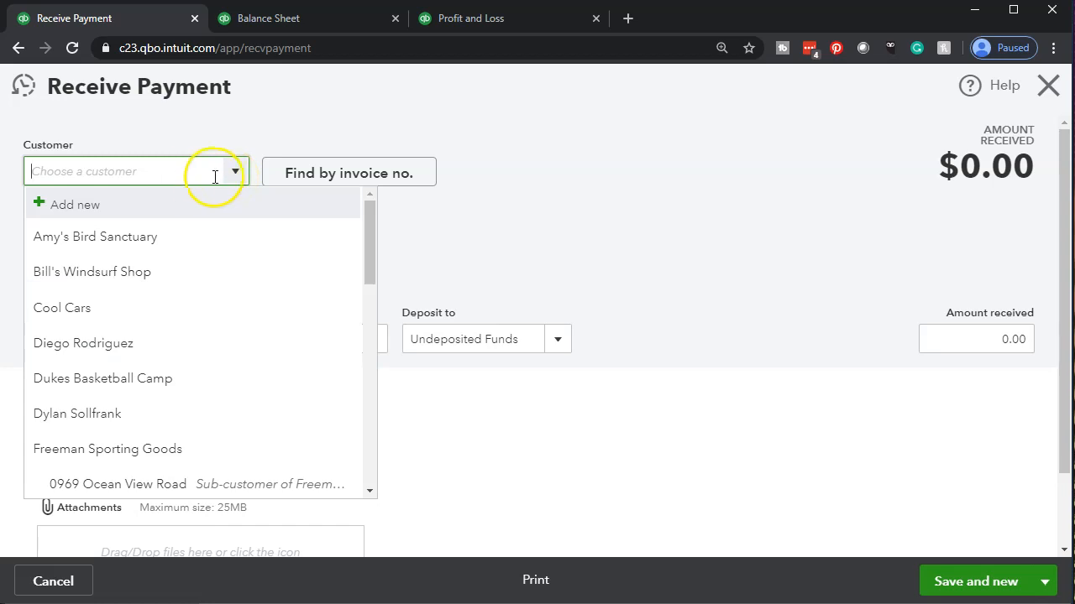
{"action": "type", "text": "Am"}
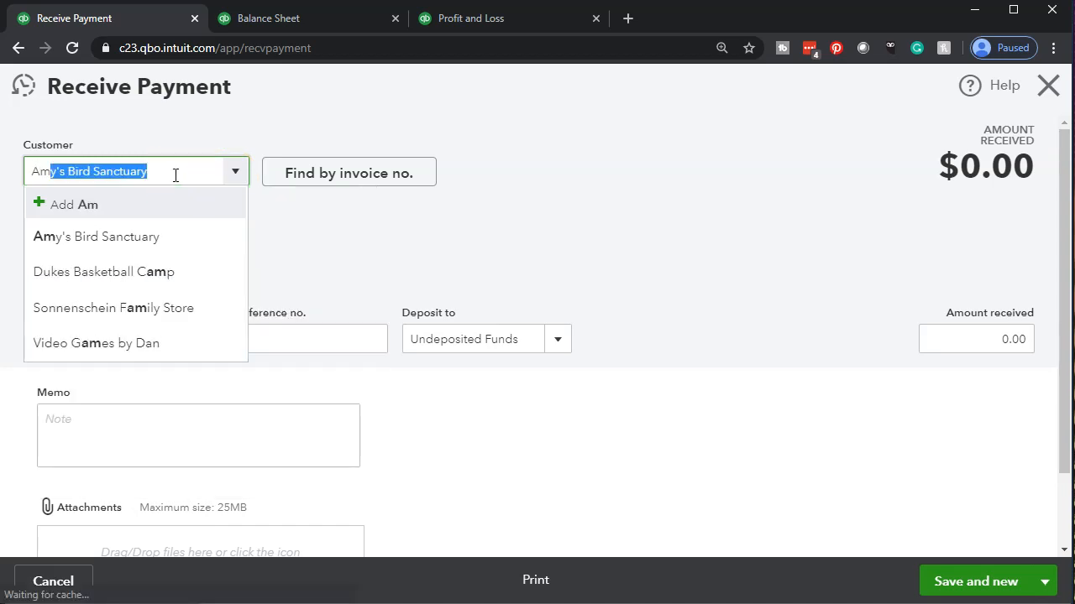
{"action": "key", "text": "BackSpace"}
{"action": "type", "text": "'y"}
{"action": "key", "text": "BackSpace"}
{"action": "key", "text": "BackSpace"}
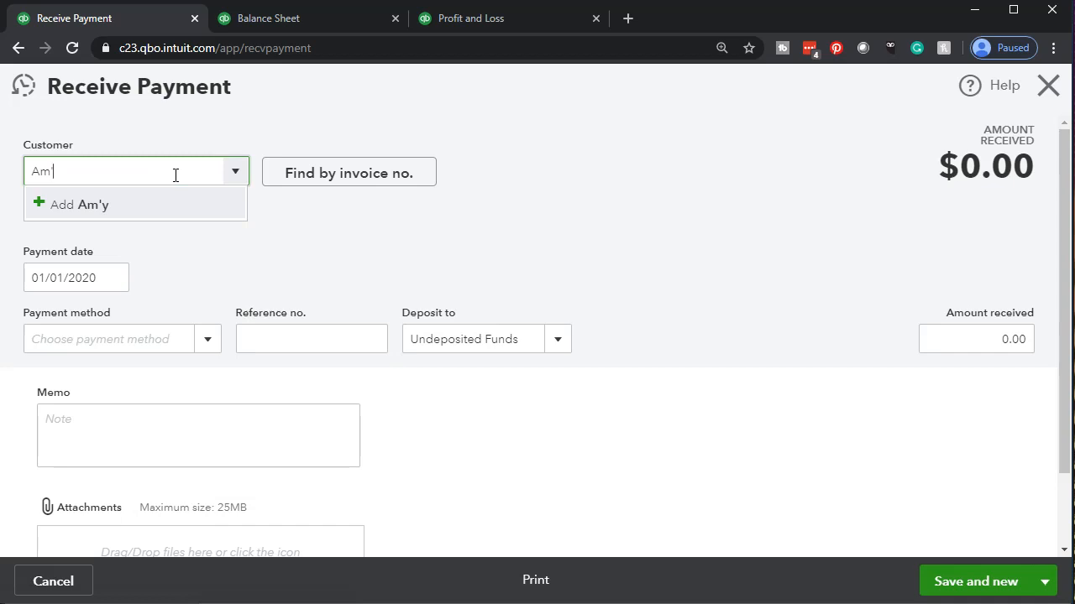
{"action": "left_click", "coordinate": [137, 238]}
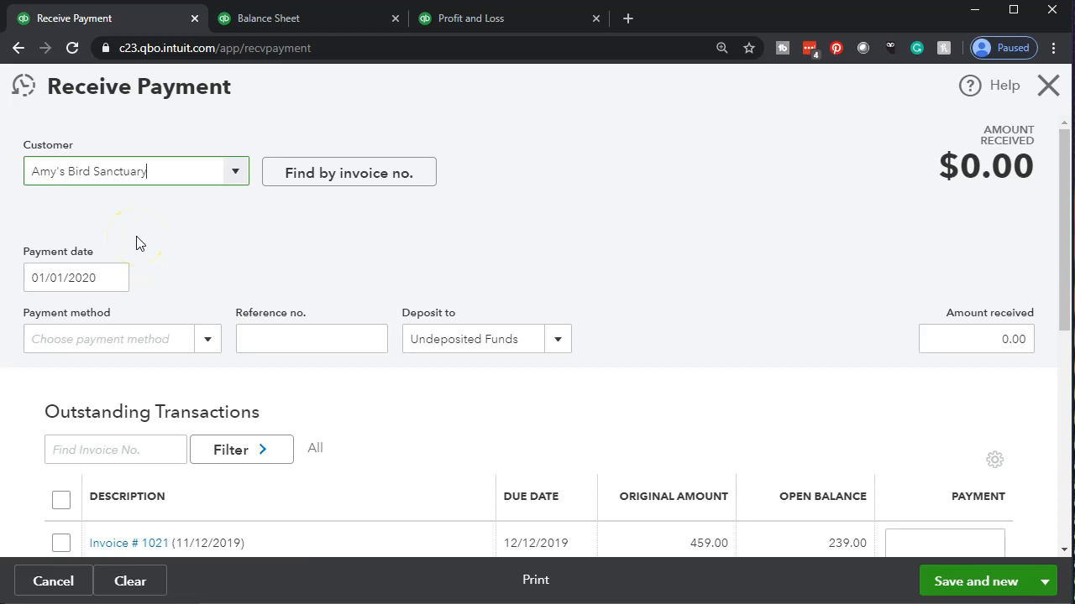
- Set the payment date to 01/05/2020
{"action": "key", "text": "Tab"}
{"action": "key", "text": "Tab"}
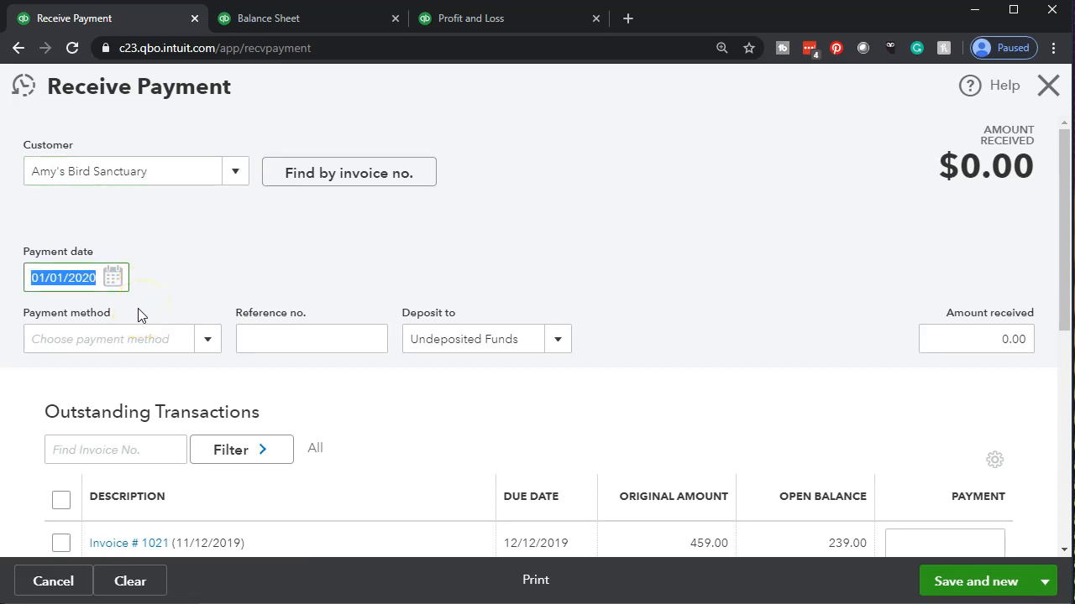
{"action": "key", "text": "plus"}
{"action": "key", "text": "plus"}
{"action": "key", "text": "plus"}
{"action": "key", "text": "plus"}
{"action": "key", "text": "Tab"}
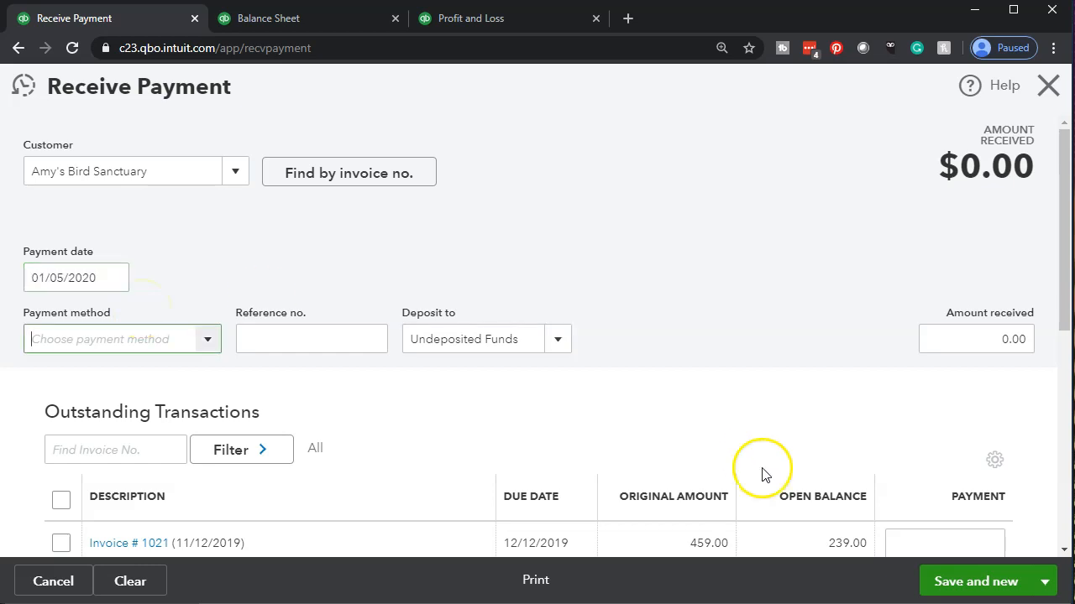
- Set the payment method to Check and view the deposit account choices, keeping Undeposited Funds
{"action": "left_click", "coordinate": [207, 340]}
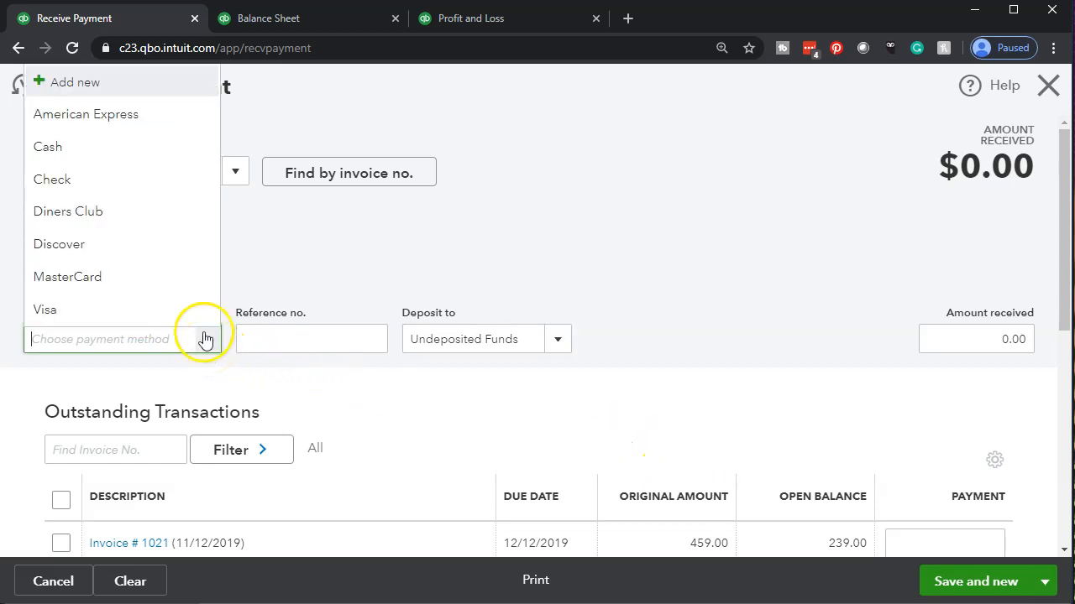
{"action": "left_click", "coordinate": [136, 183]}
{"action": "scroll", "coordinate": [629, 333], "scroll_direction": "down", "scroll_amount": 1}
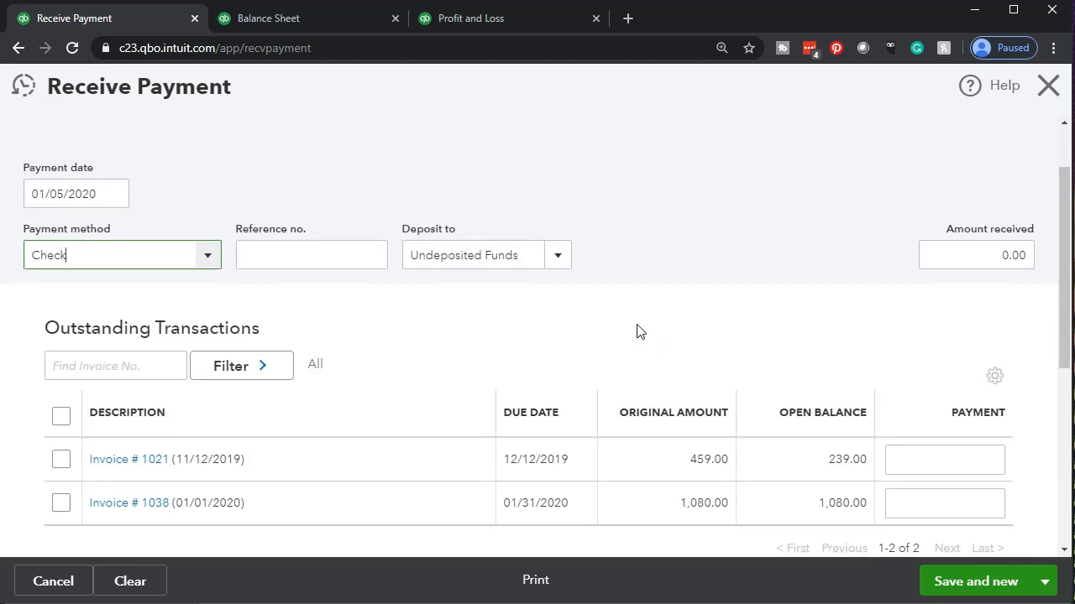
{"action": "left_click", "coordinate": [593, 334]}
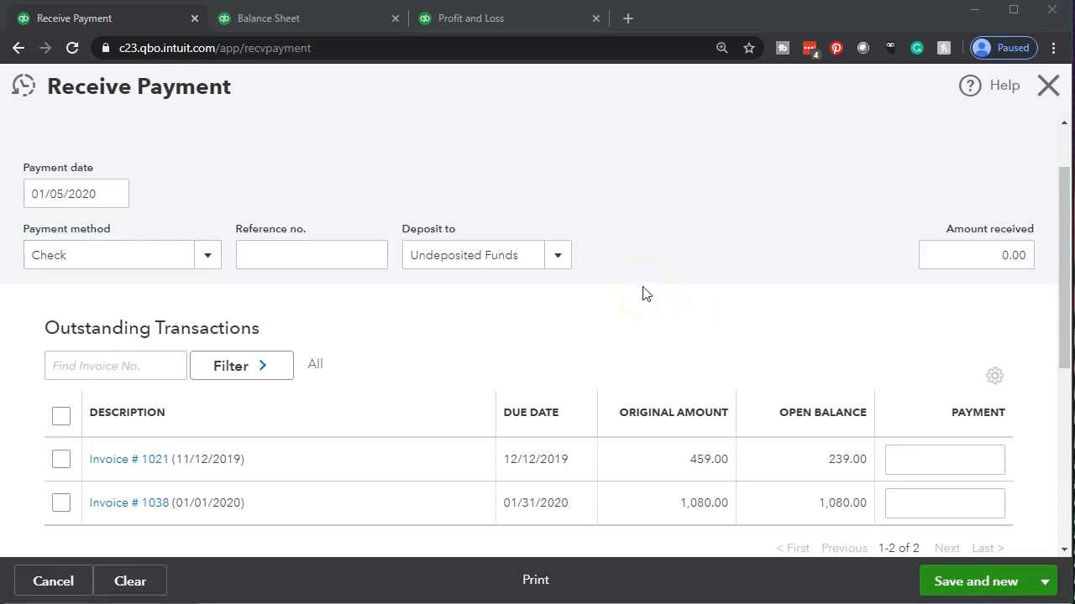
{"action": "left_click", "coordinate": [558, 257]}
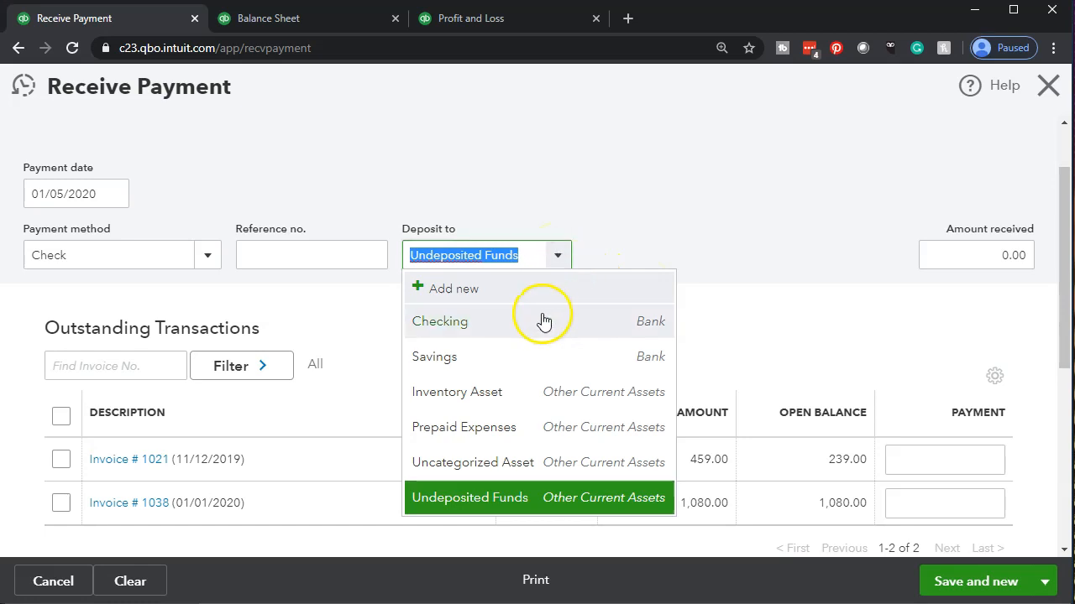
{"action": "left_click", "coordinate": [677, 179]}
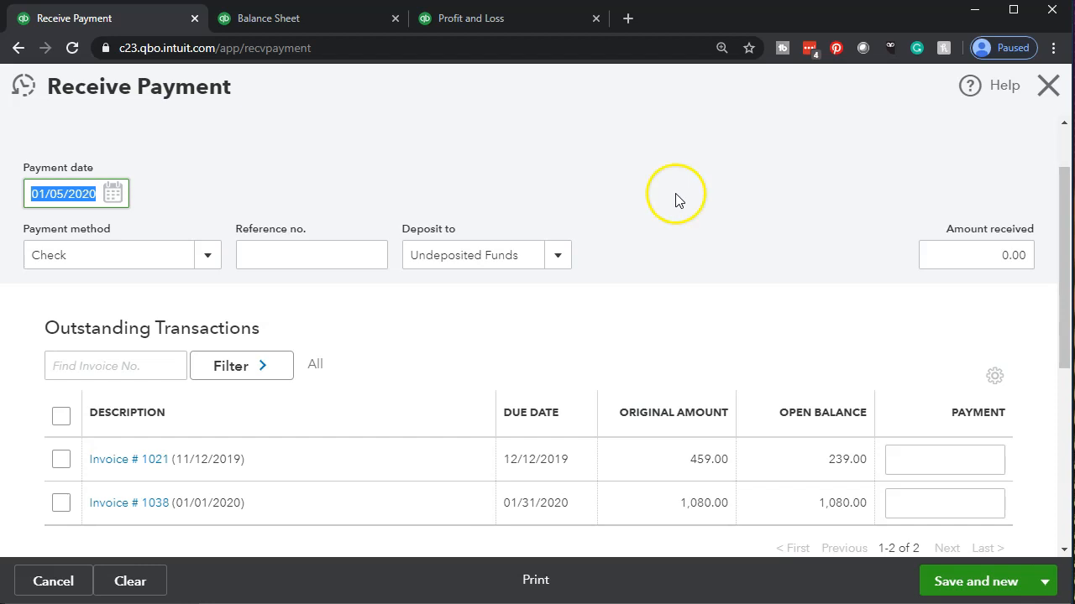
- Apply a payment of 1,080.00 to the outstanding invoice dated 01/01/2020 and review the payment details
{"action": "scroll", "coordinate": [673, 235], "scroll_direction": "down", "scroll_amount": 1}
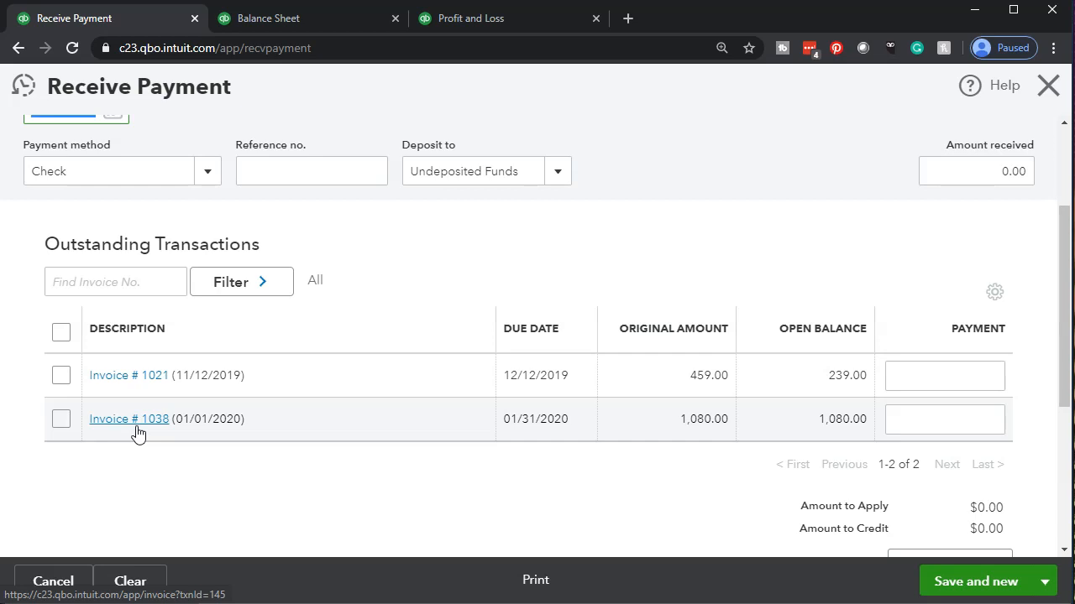
{"action": "left_click", "coordinate": [60, 419]}
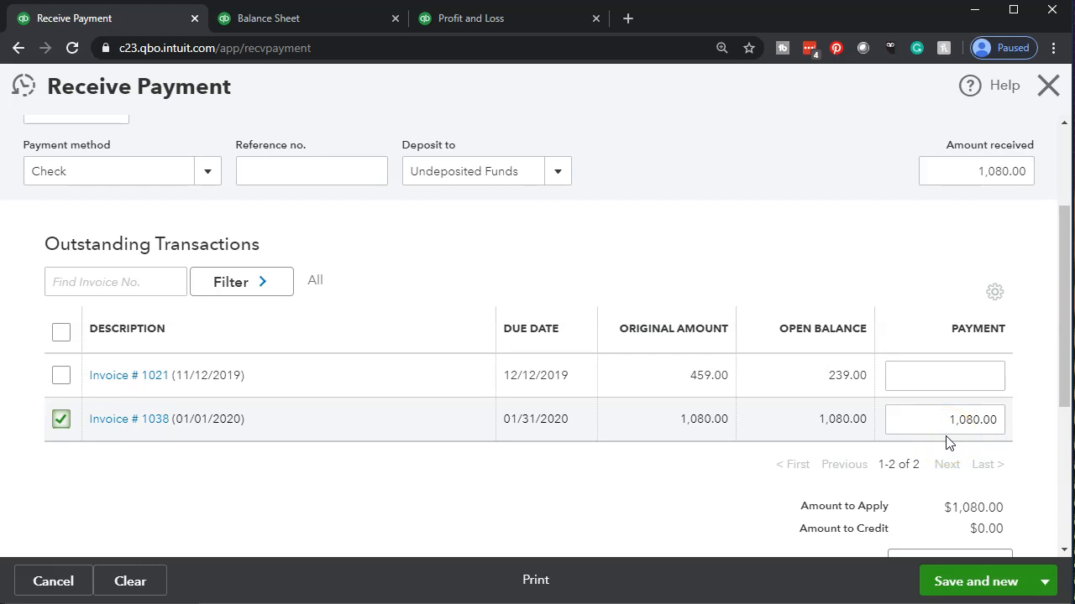
{"action": "scroll", "coordinate": [945, 443], "scroll_direction": "down", "scroll_amount": 1}
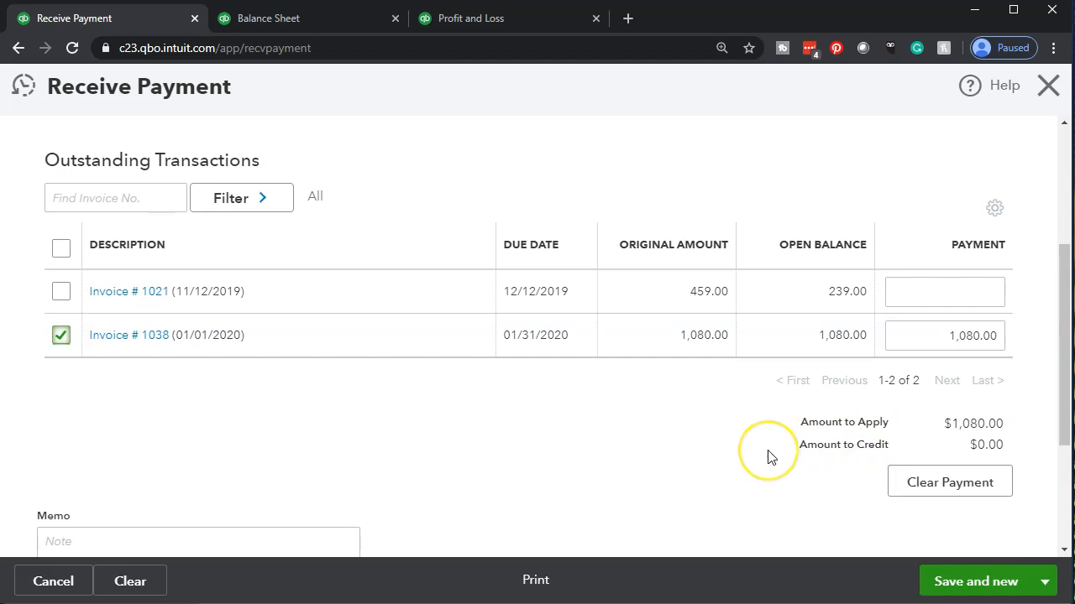
{"action": "scroll", "coordinate": [767, 458], "scroll_direction": "up", "scroll_amount": 3}
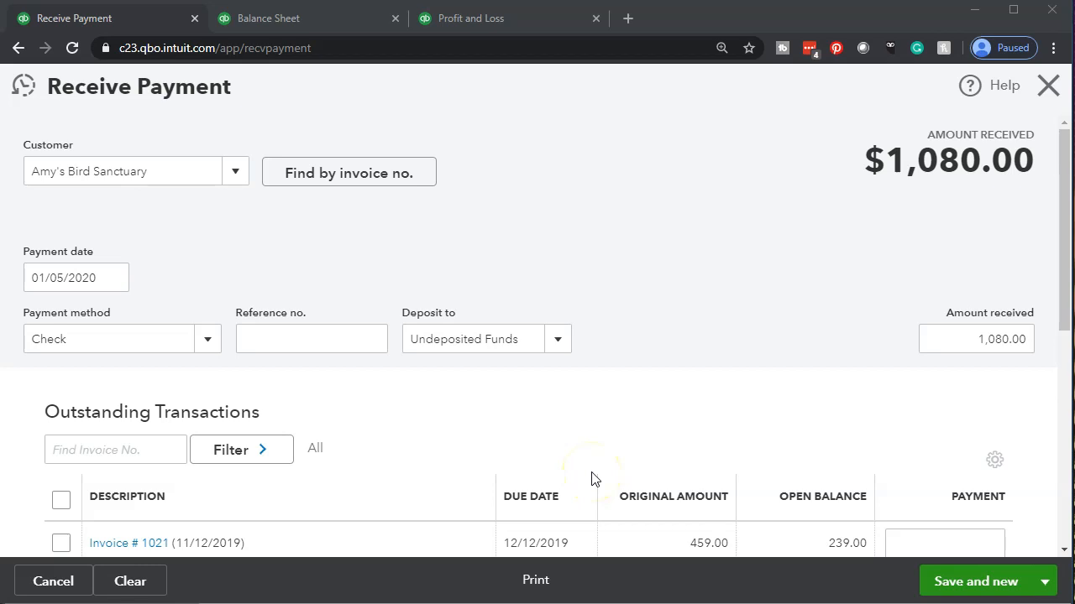
{"action": "scroll", "coordinate": [591, 479], "scroll_direction": "down", "scroll_amount": 2}
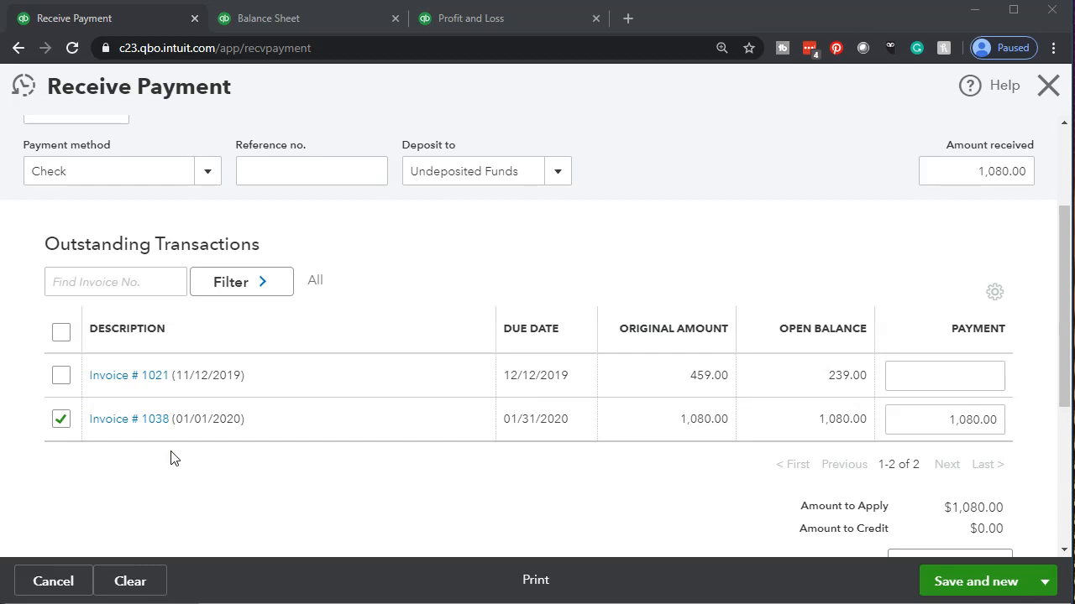
{"action": "left_click", "coordinate": [87, 568]}
{"action": "scroll", "coordinate": [288, 460], "scroll_direction": "up", "scroll_amount": 1}
{"action": "scroll", "coordinate": [288, 460], "scroll_direction": "down", "scroll_amount": 1}
- Save the customer payment, close the blank payment form and return to the Dashboard
{"action": "left_click", "coordinate": [972, 588]}
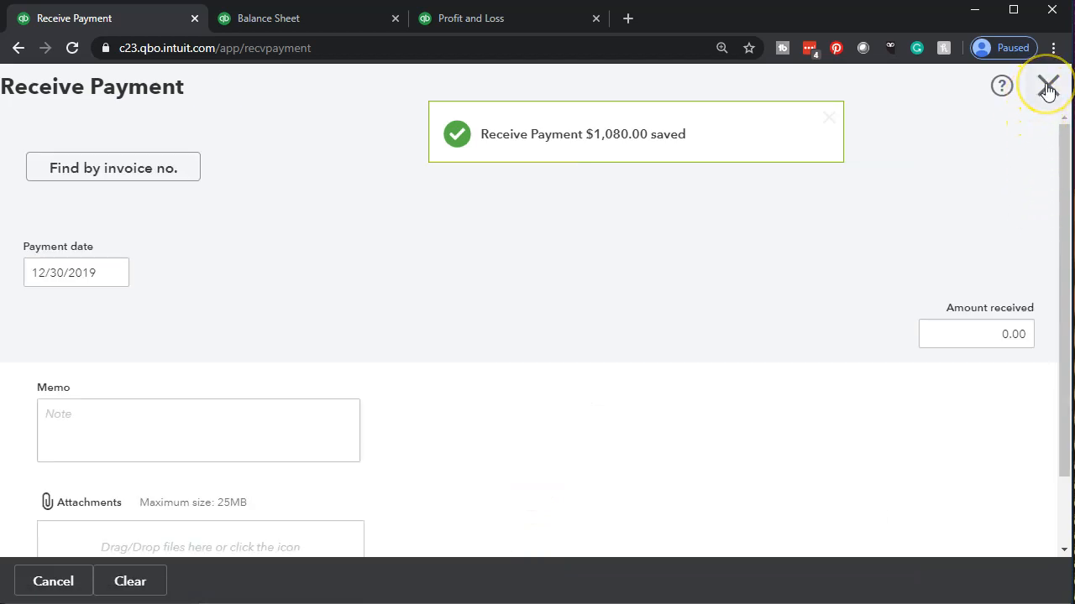
{"action": "left_click", "coordinate": [1047, 89]}
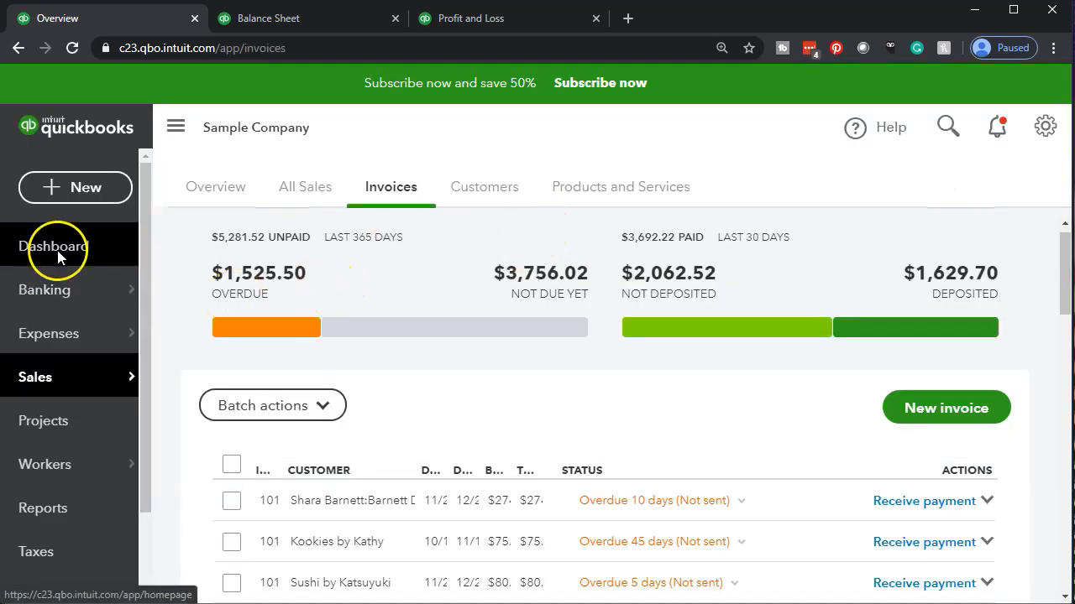
{"action": "left_click", "coordinate": [56, 256]}
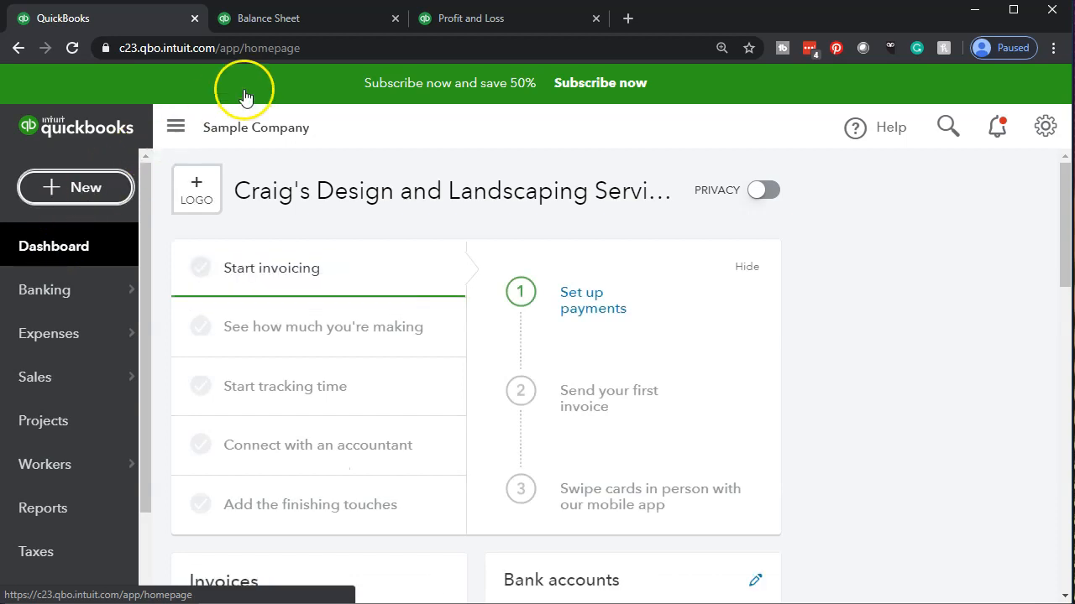
- Drill down from the Accounts Receivable (A/R) amount in the Balance Sheet and review its transaction report across to the Split column
{"action": "left_click", "coordinate": [298, 27]}
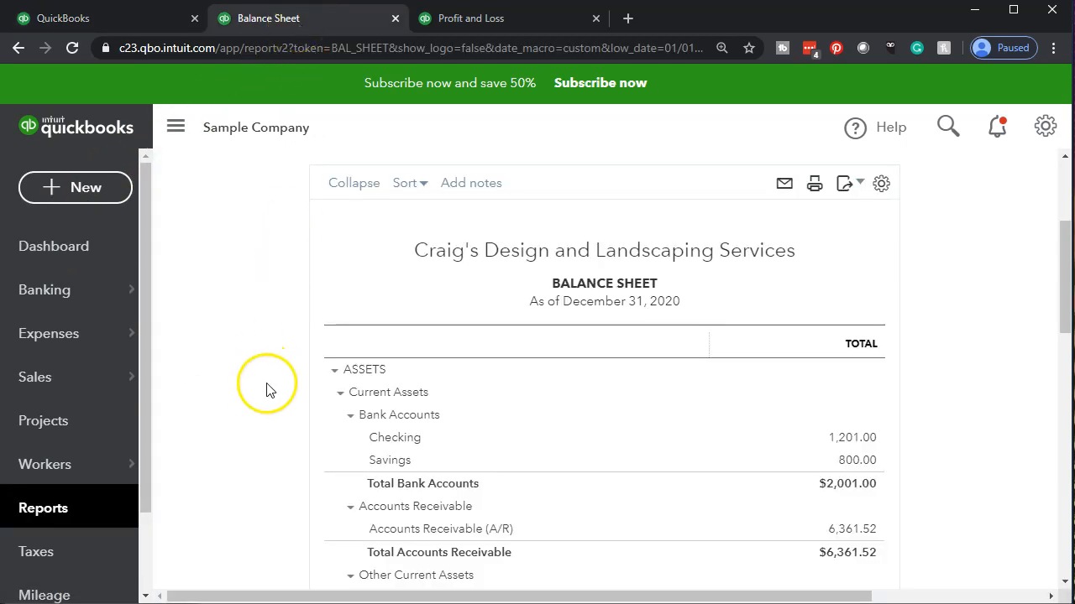
{"action": "scroll", "coordinate": [264, 391], "scroll_direction": "down", "scroll_amount": 1}
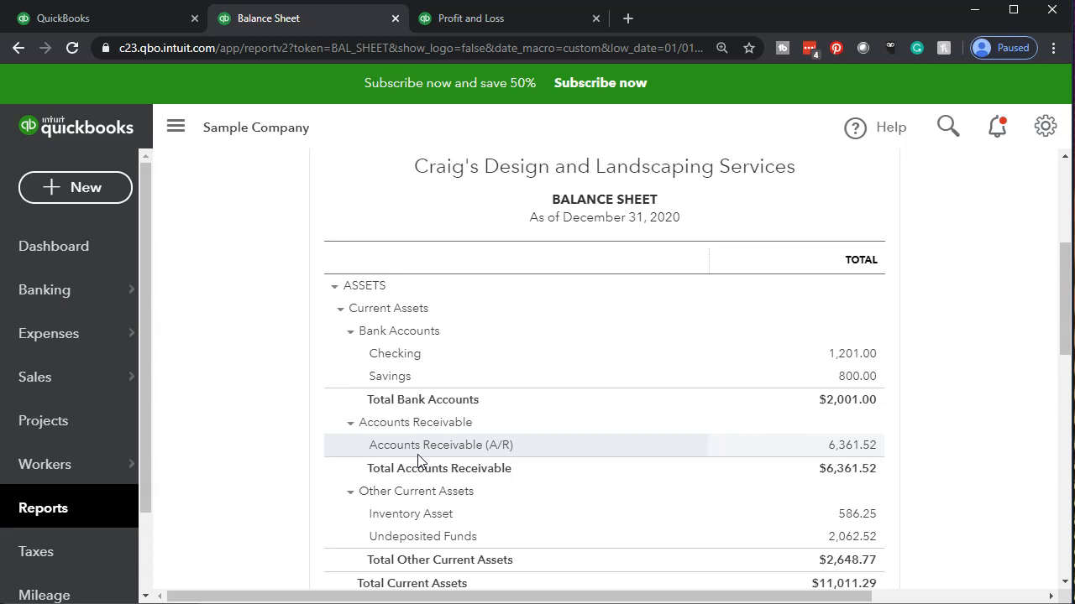
{"action": "left_click", "coordinate": [839, 452]}
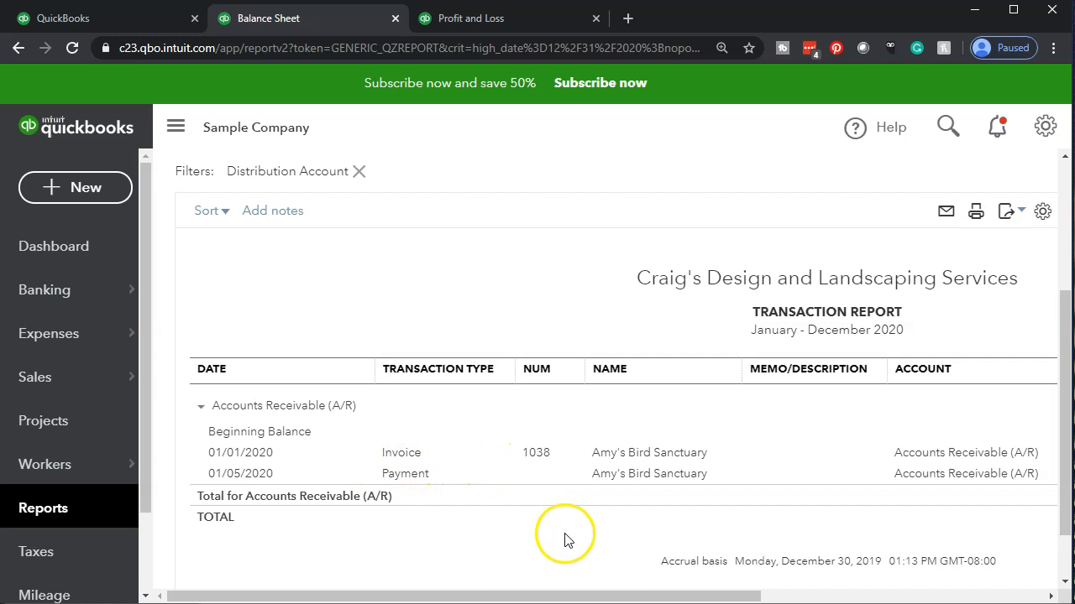
{"action": "mouse_move", "coordinate": [647, 596]}
{"action": "left_mouse_down"}
{"action": "mouse_move", "coordinate": [935, 587]}
{"action": "mouse_move", "coordinate": [653, 587]}
{"action": "left_mouse_up"}
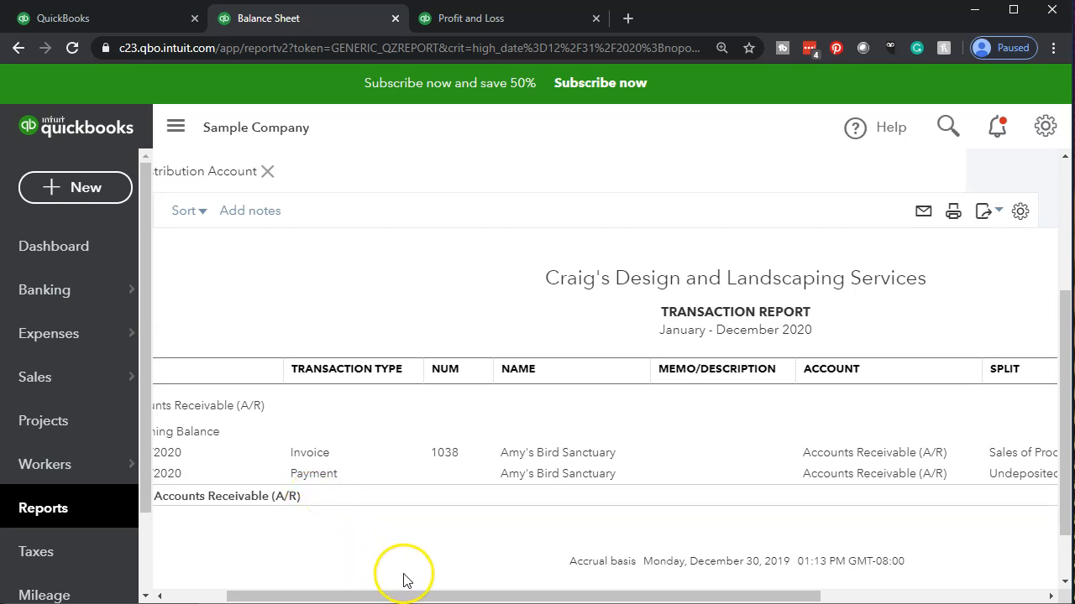
- Review the Amount and Split columns for Accounts Receivable, open the -1,080.00 payment to check the applied invoice, and close the payment form
{"action": "left_click_drag", "start_coordinate": [432, 600], "coordinate": [714, 598]}
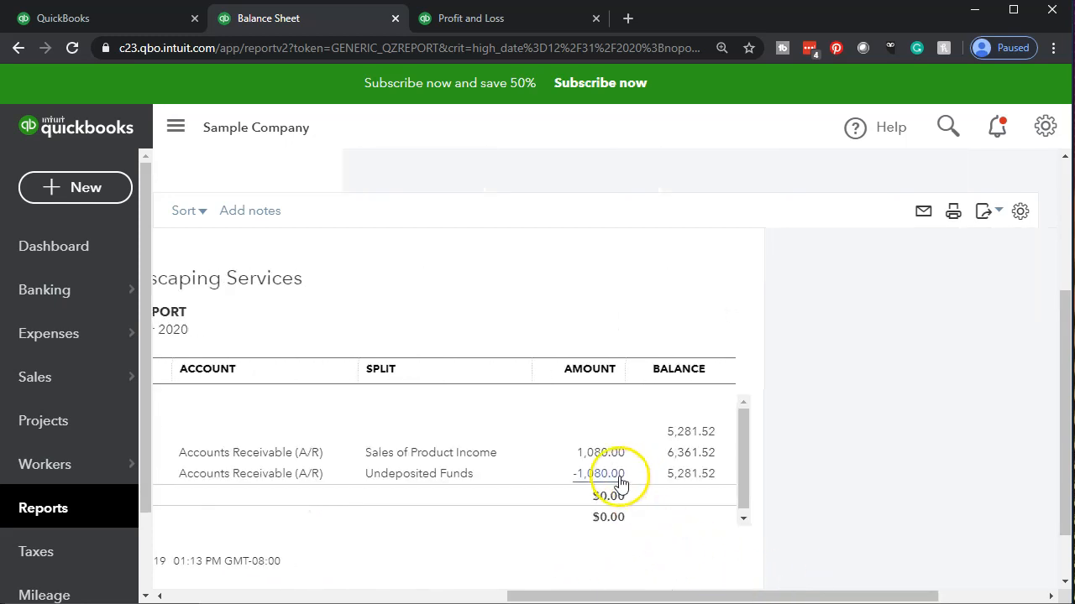
{"action": "left_click_drag", "start_coordinate": [669, 597], "coordinate": [559, 597]}
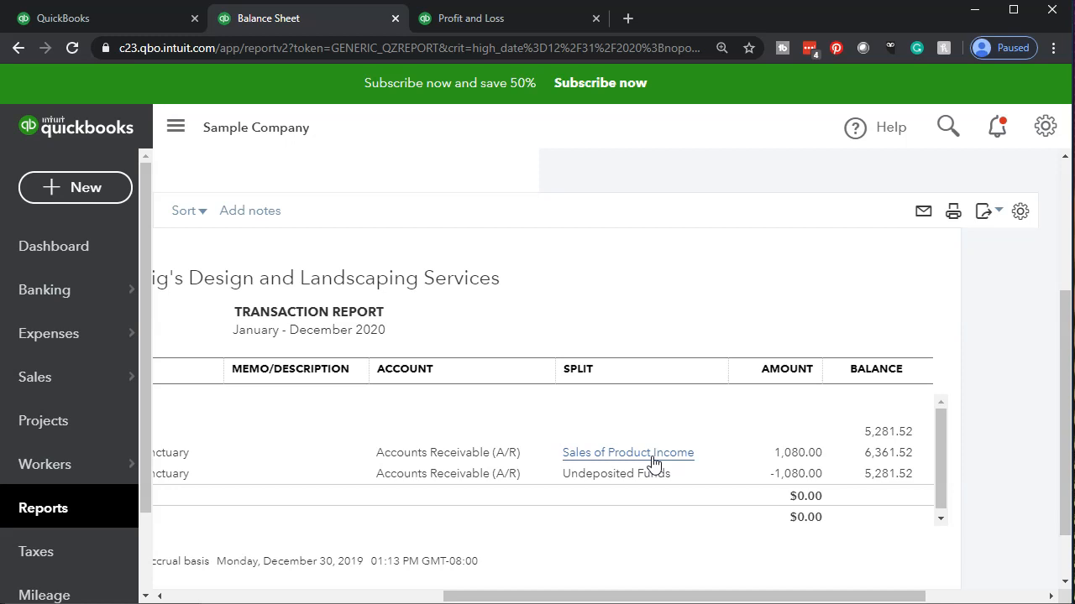
{"action": "left_click", "coordinate": [787, 475]}
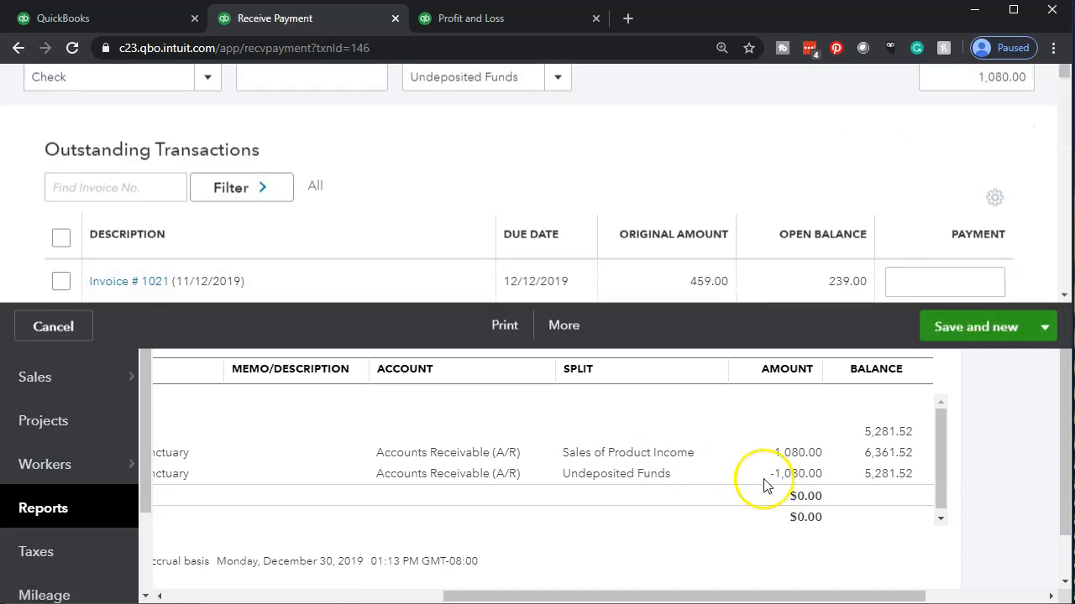
{"action": "scroll", "coordinate": [630, 377], "scroll_direction": "down", "scroll_amount": 3}
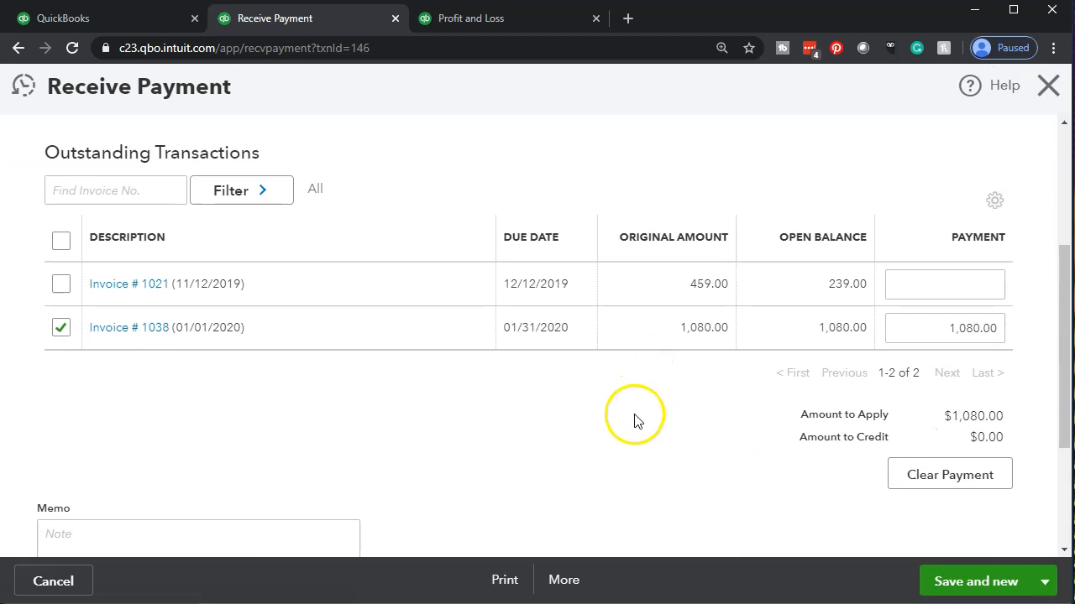
{"action": "left_click", "coordinate": [1051, 87]}
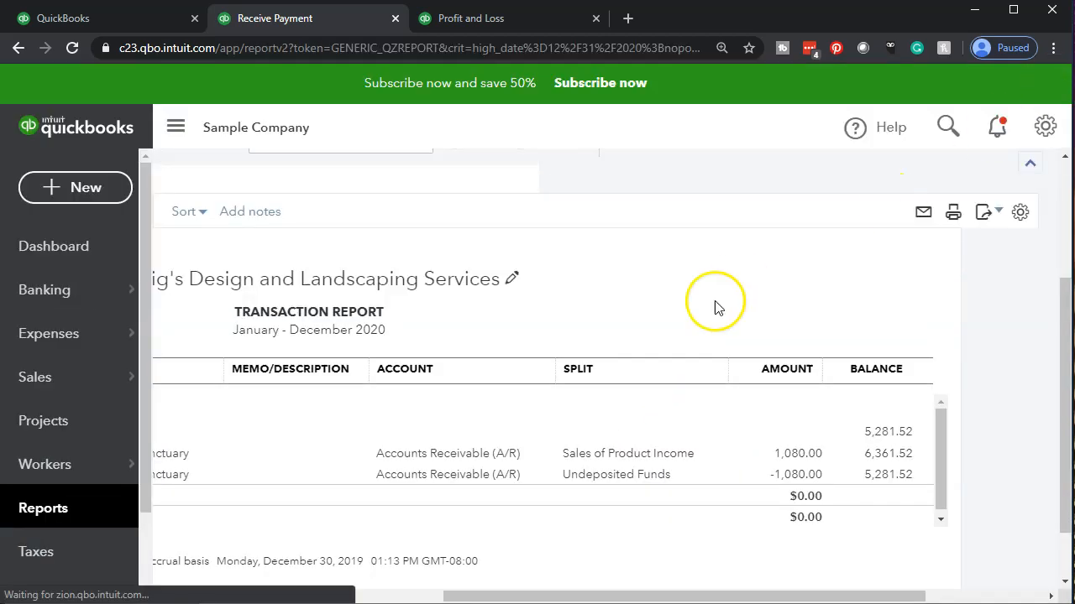
- Return from the Accounts Receivable transaction report to the Balance Sheet summary and examine the current assets
{"action": "left_click_drag", "start_coordinate": [495, 598], "coordinate": [48, 568]}
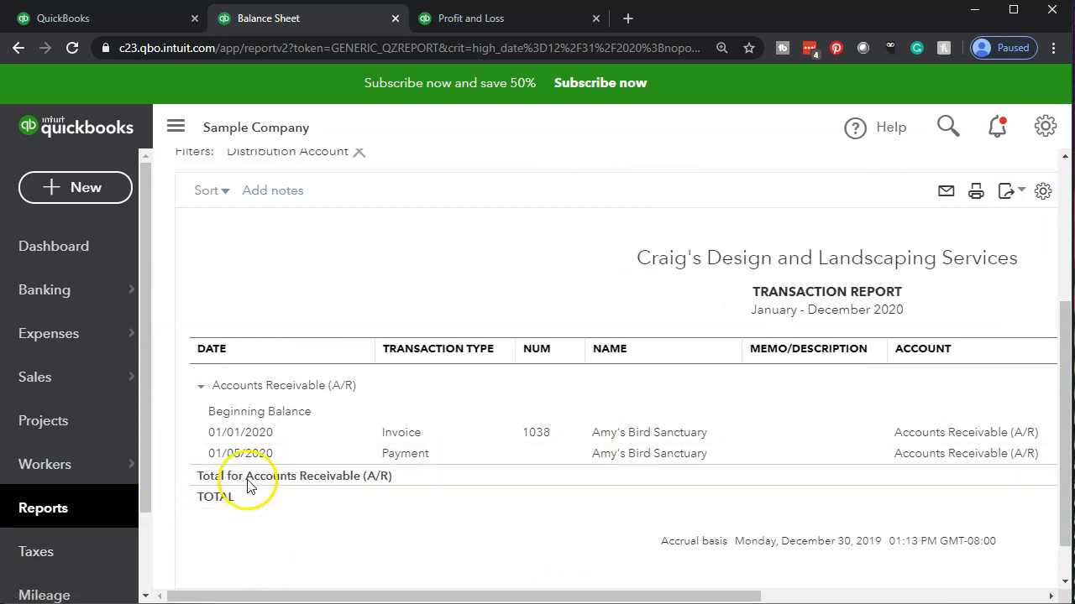
{"action": "scroll", "coordinate": [220, 391], "scroll_direction": "up", "scroll_amount": 3}
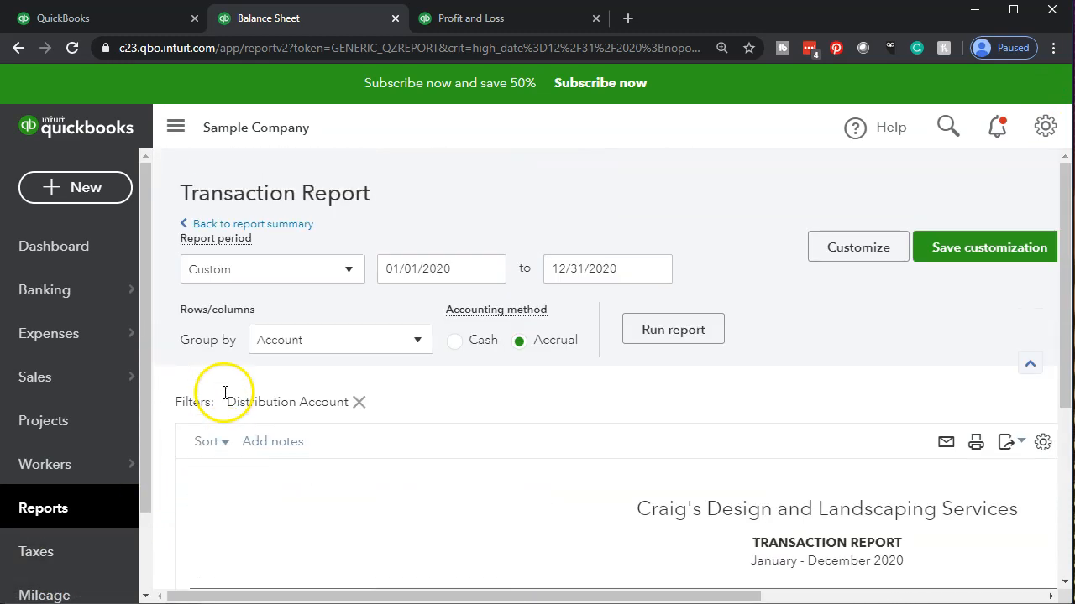
{"action": "left_click", "coordinate": [273, 227]}
{"action": "scroll", "coordinate": [274, 233], "scroll_direction": "down", "scroll_amount": 3}
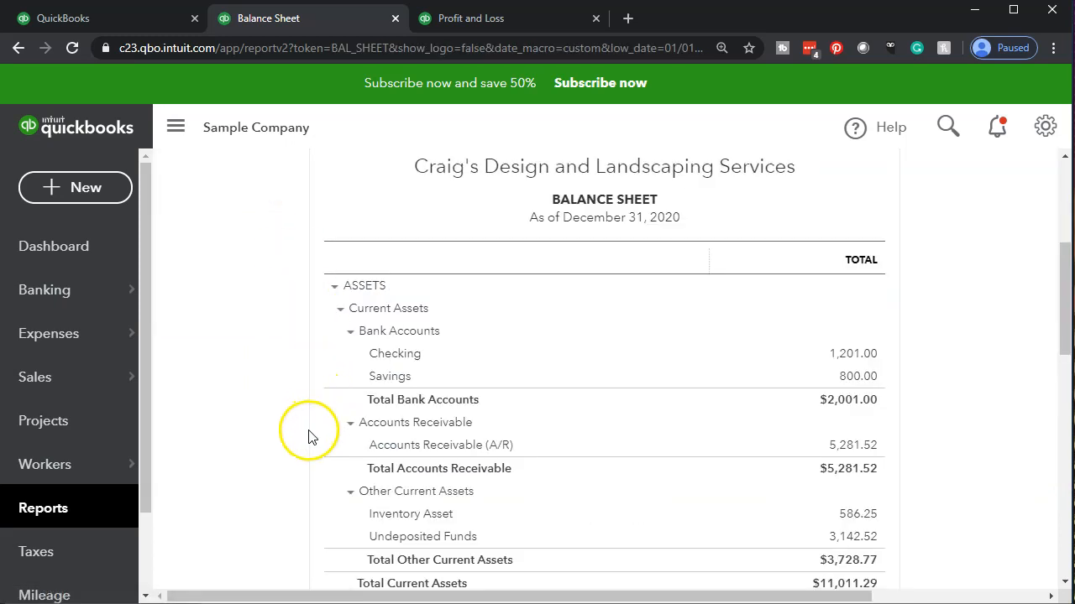
{"action": "scroll", "coordinate": [306, 448], "scroll_direction": "down", "scroll_amount": 1}
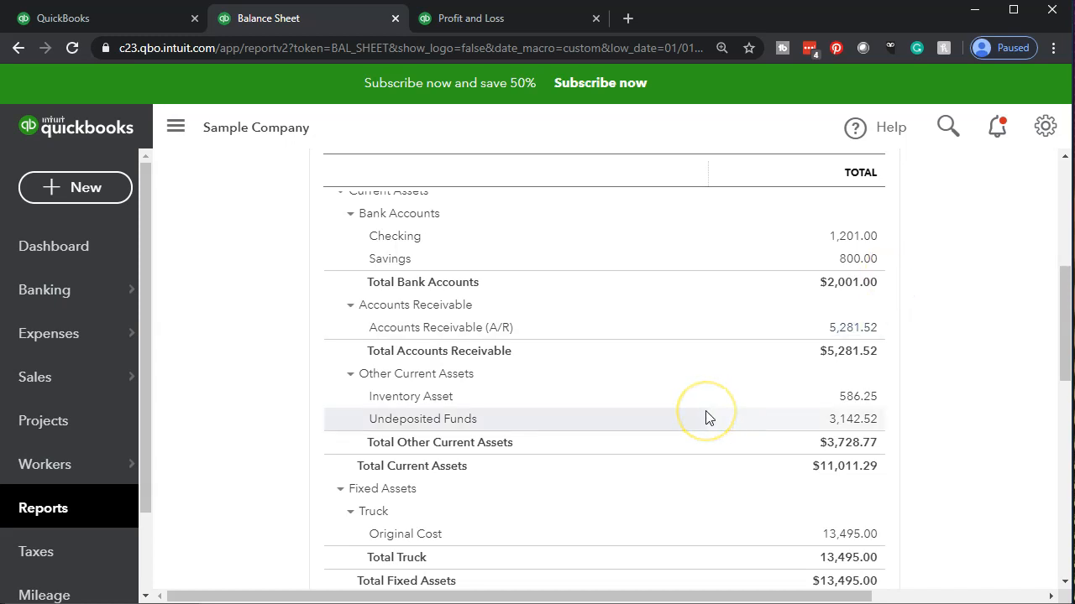
- Drill down from the Undeposited Funds amount, review the payment across to the Balance column, and return to the Balance Sheet summary
{"action": "left_click", "coordinate": [852, 419]}
{"action": "scroll", "coordinate": [333, 518], "scroll_direction": "down", "scroll_amount": 2}
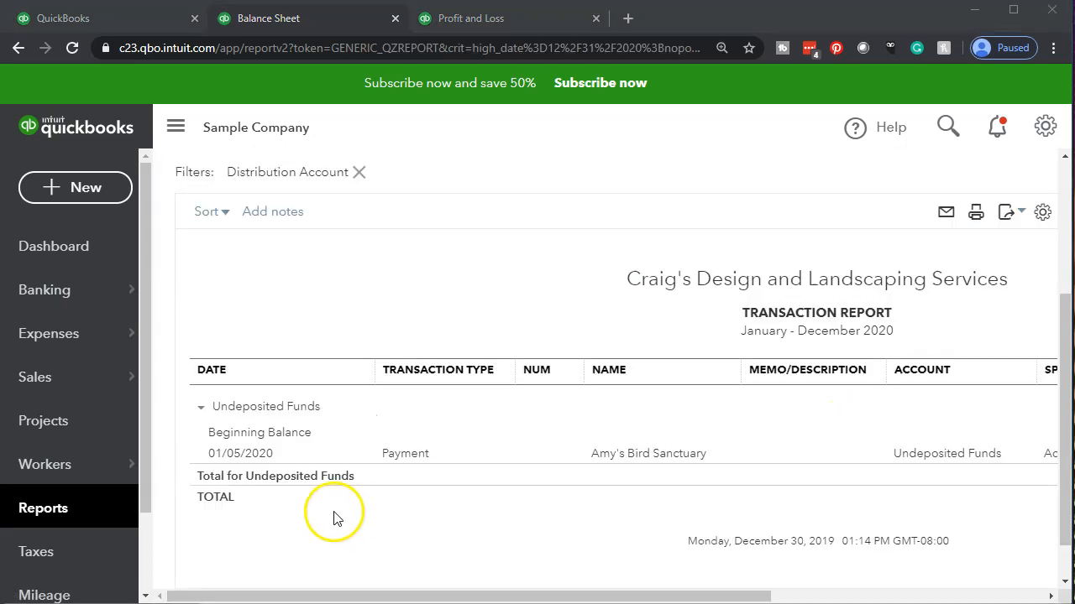
{"action": "left_click_drag", "start_coordinate": [343, 598], "coordinate": [619, 578]}
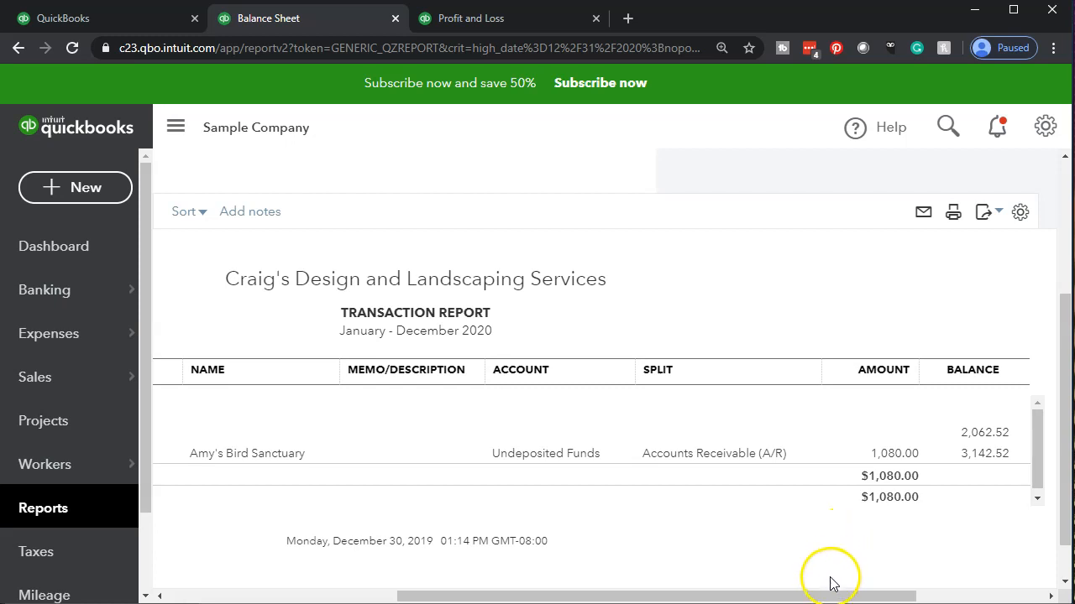
{"action": "left_click_drag", "start_coordinate": [817, 596], "coordinate": [586, 596]}
{"action": "scroll", "coordinate": [271, 509], "scroll_direction": "up", "scroll_amount": 3}
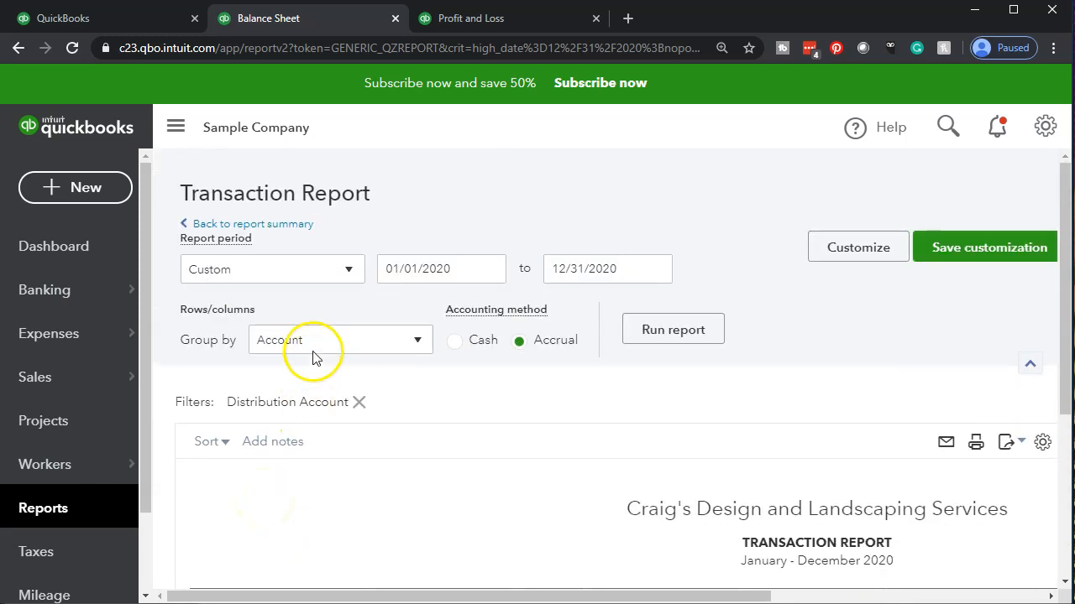
{"action": "left_click", "coordinate": [284, 229]}
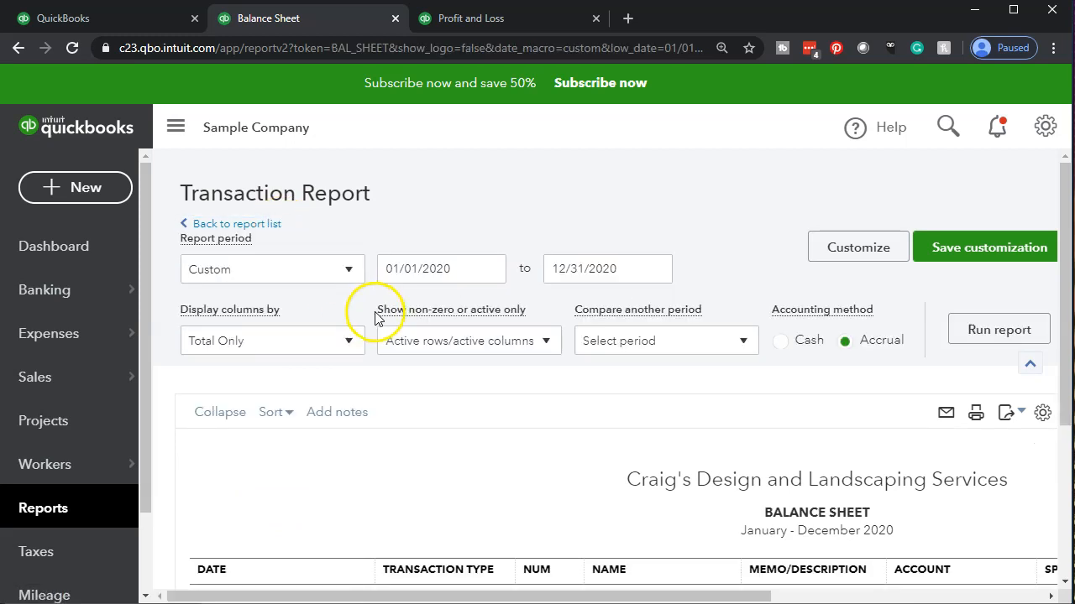
- Examine the Profit and Loss report's income and net income for 2020, and switch to the QuickBooks Desktop Home Page
{"action": "left_click", "coordinate": [484, 19]}
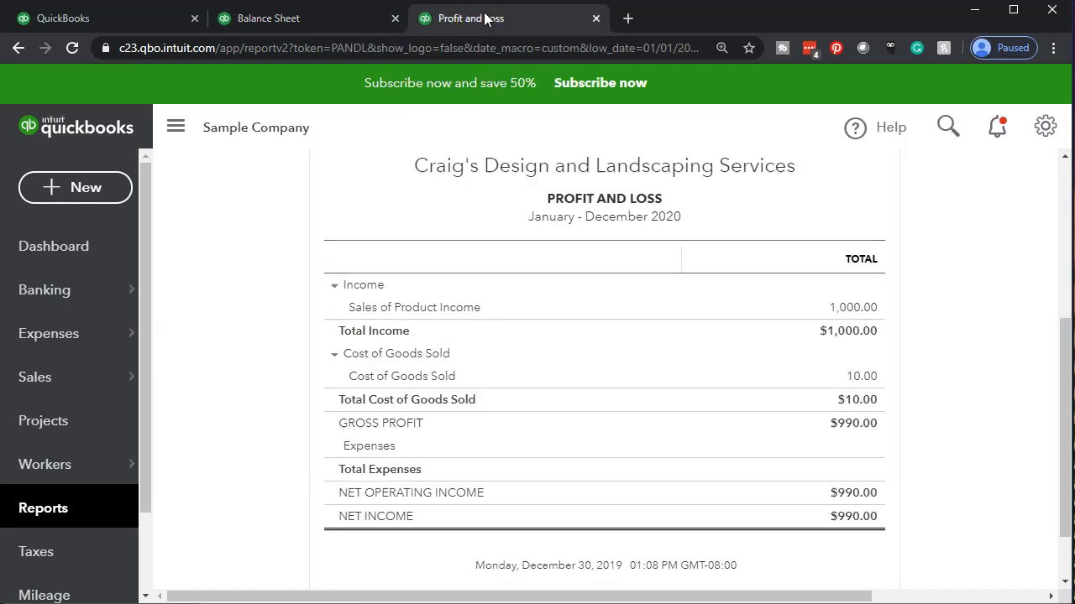
{"action": "left_click", "coordinate": [931, 310]}
{"action": "left_click", "coordinate": [933, 329]}
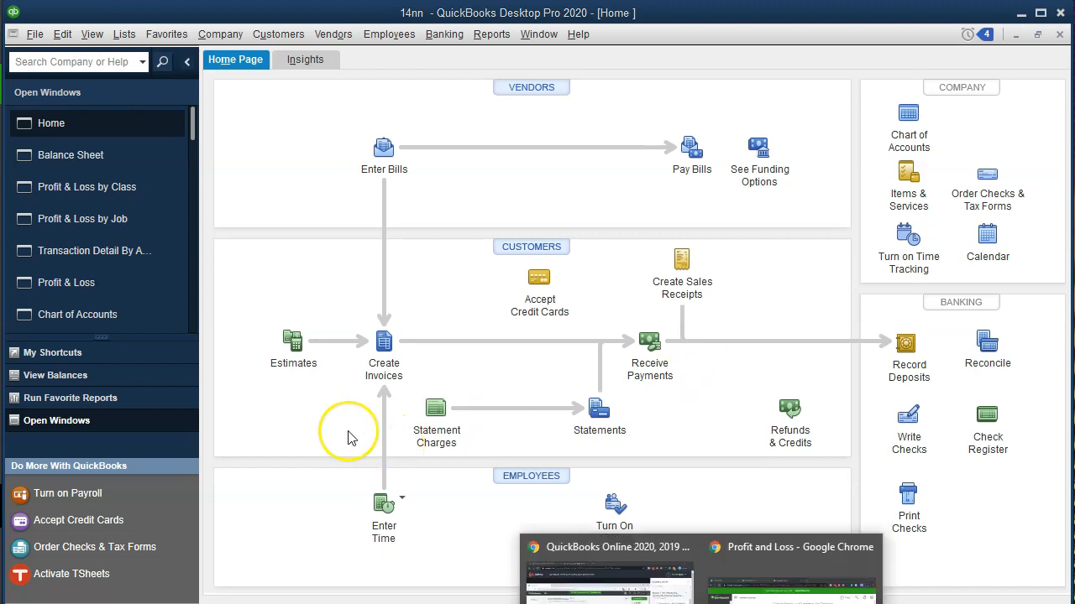
{"action": "left_click", "coordinate": [322, 433]}
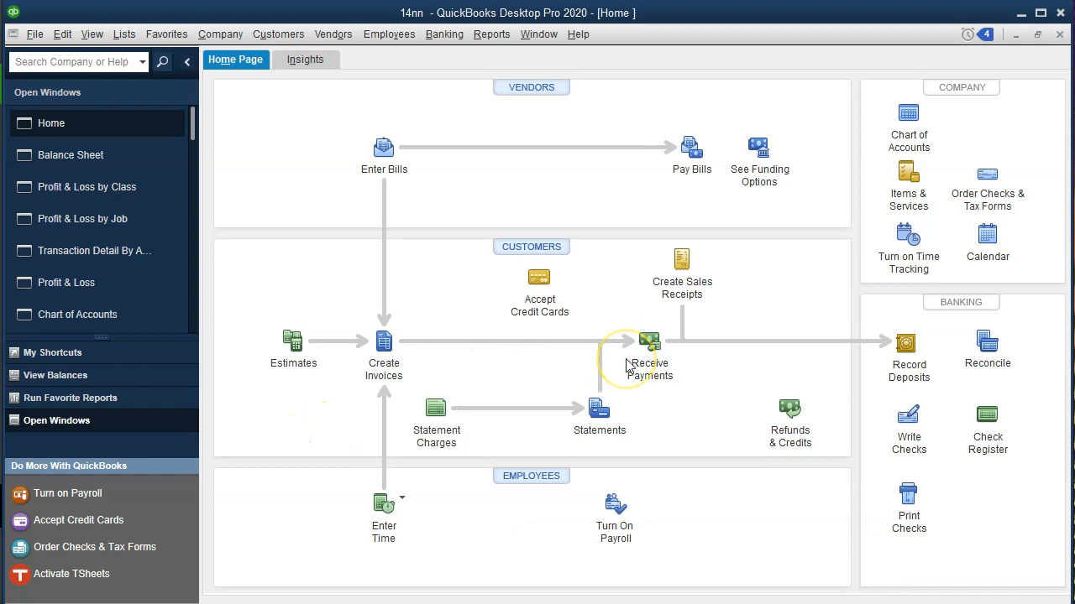